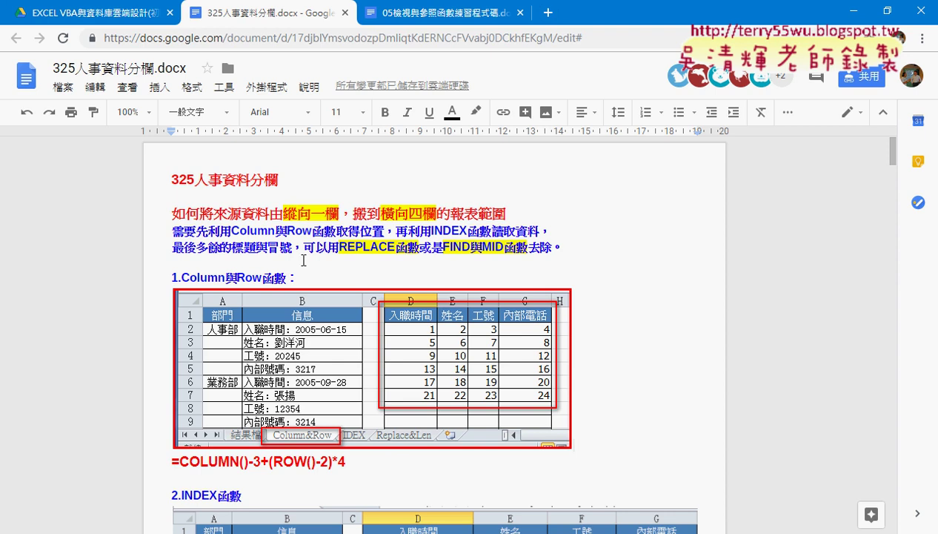
Step: In Google Drive, open Excel職場函數468招.pdf from the 03_參考用書 folder
{"action": "left_click", "coordinate": [92, 20]}
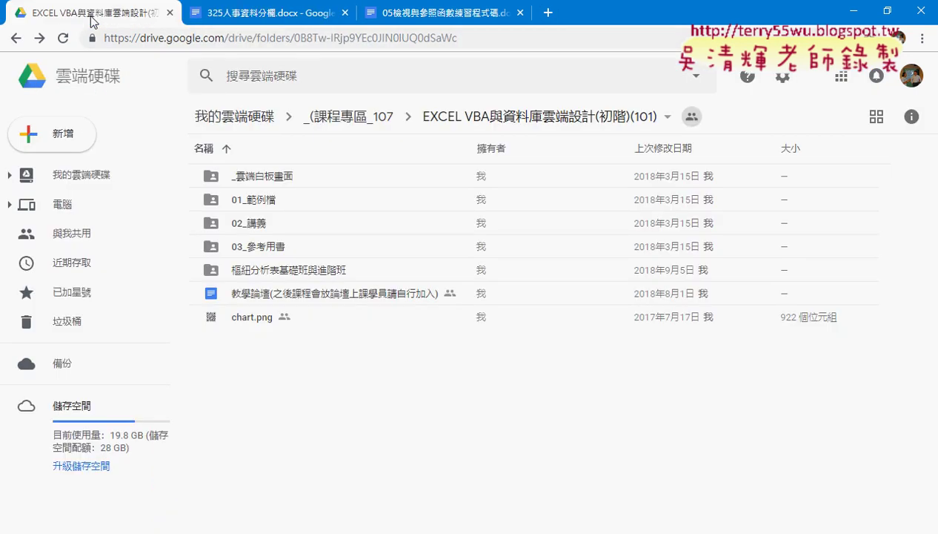
{"action": "left_click", "coordinate": [263, 250]}
{"action": "double_click", "coordinate": [263, 250]}
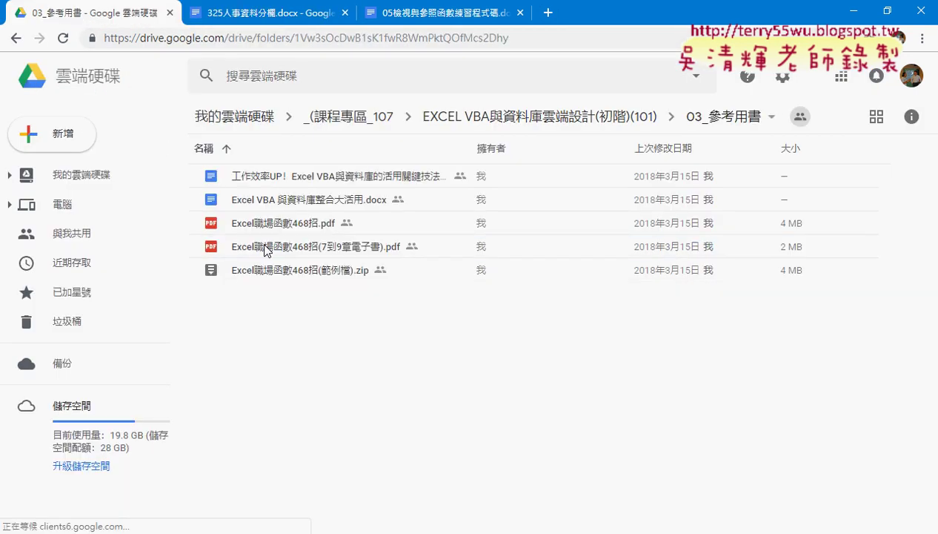
{"action": "left_click", "coordinate": [16, 39]}
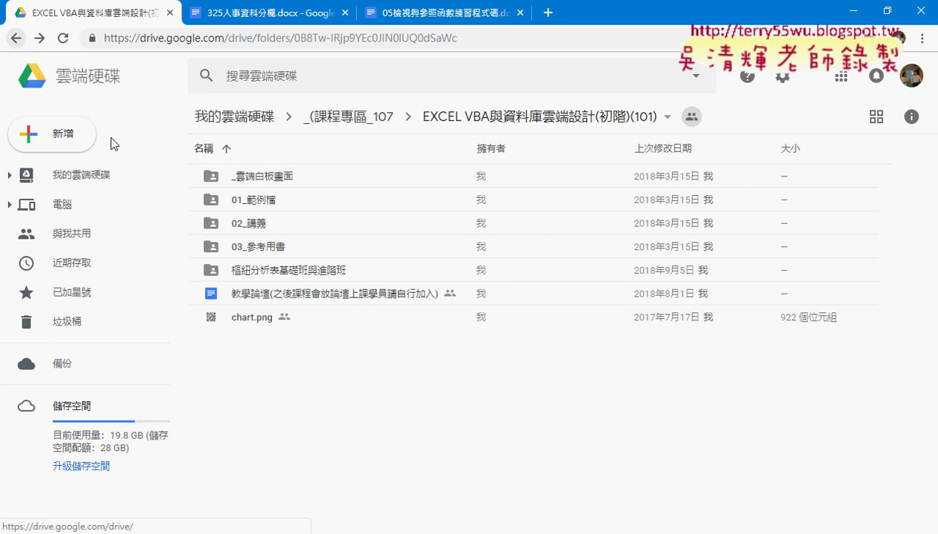
{"action": "double_click", "coordinate": [256, 245]}
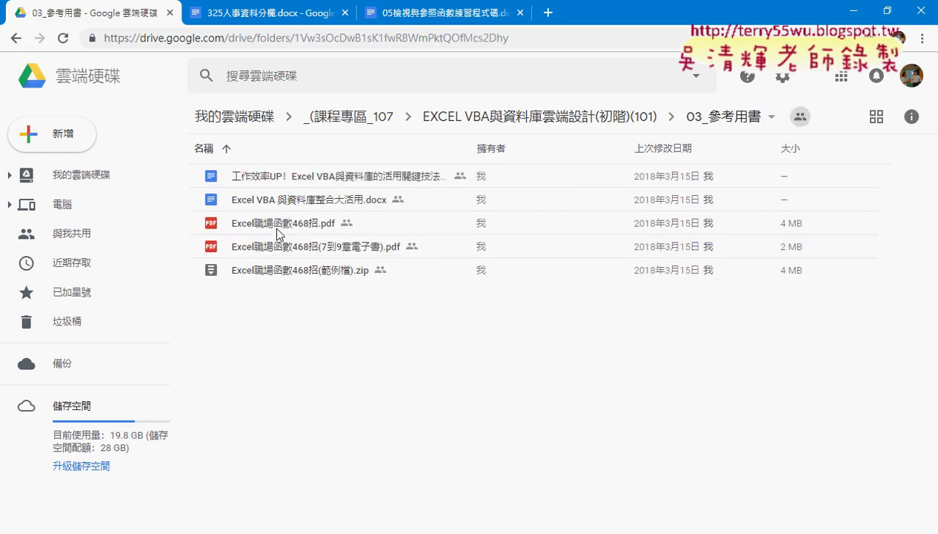
{"action": "double_click", "coordinate": [273, 225]}
Step: Scroll the PDF to page 14, the contents page listing examples 325–342
{"action": "scroll", "coordinate": [299, 275], "scroll_direction": "down", "scroll_amount": 5}
{"action": "scroll", "coordinate": [299, 276], "scroll_direction": "down", "scroll_amount": 5}
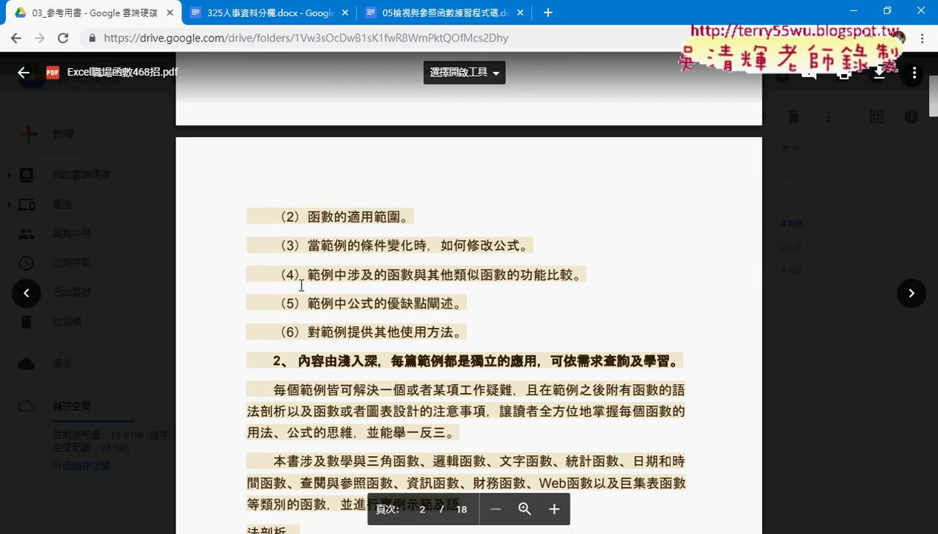
{"action": "scroll", "coordinate": [299, 282], "scroll_direction": "down", "scroll_amount": 5}
{"action": "scroll", "coordinate": [300, 297], "scroll_direction": "down", "scroll_amount": 5}
{"action": "scroll", "coordinate": [300, 301], "scroll_direction": "down", "scroll_amount": 5}
{"action": "scroll", "coordinate": [300, 301], "scroll_direction": "up", "scroll_amount": 4}
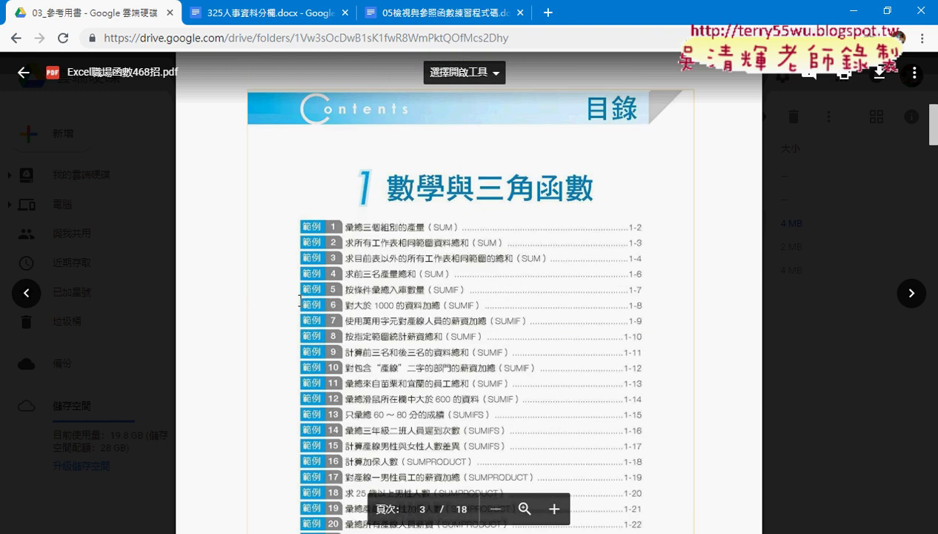
{"action": "scroll", "coordinate": [300, 302], "scroll_direction": "up", "scroll_amount": 3}
{"action": "scroll", "coordinate": [300, 302], "scroll_direction": "up", "scroll_amount": 4}
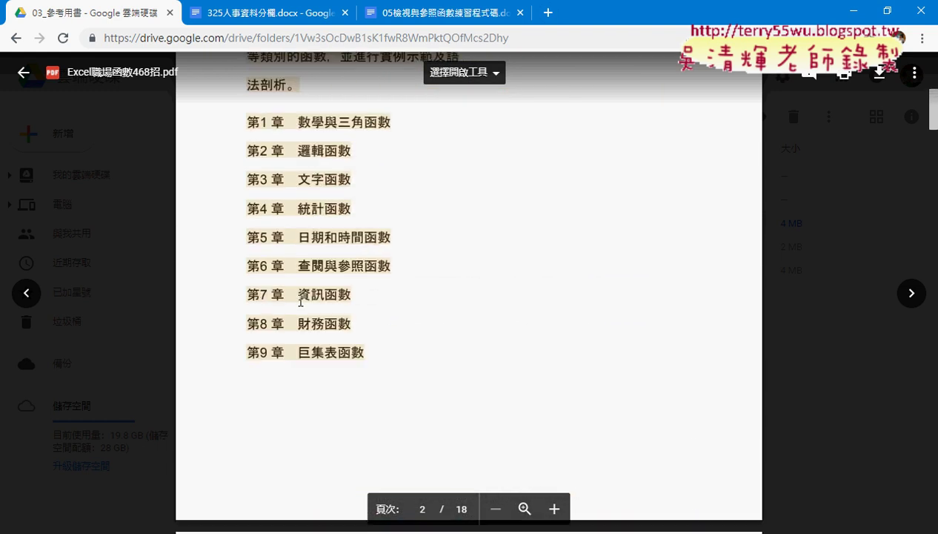
{"action": "scroll", "coordinate": [300, 301], "scroll_direction": "down", "scroll_amount": 4}
{"action": "scroll", "coordinate": [294, 289], "scroll_direction": "down", "scroll_amount": 3}
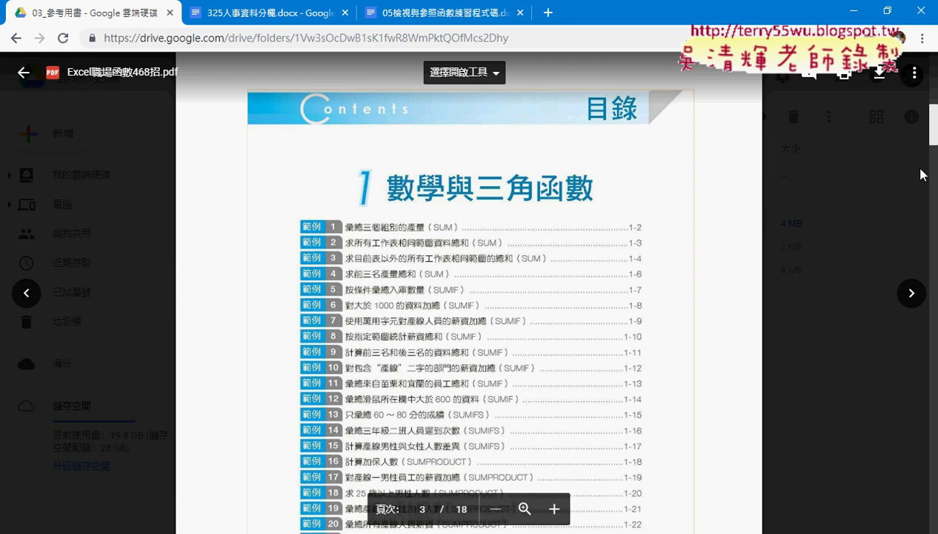
{"action": "left_click_drag", "start_coordinate": [932, 126], "coordinate": [935, 379]}
{"action": "scroll", "coordinate": [479, 288], "scroll_direction": "down", "scroll_amount": 1}
{"action": "scroll", "coordinate": [479, 288], "scroll_direction": "down", "scroll_amount": 5}
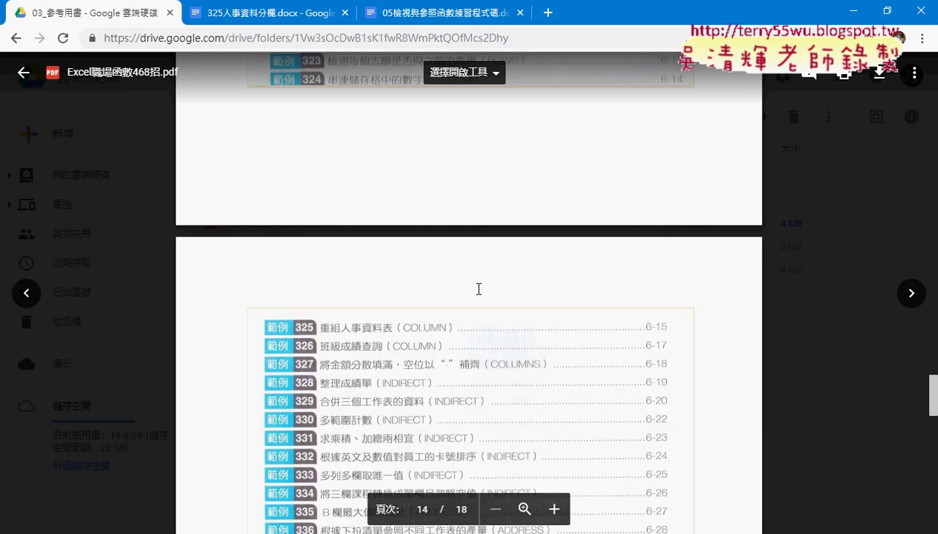
{"action": "scroll", "coordinate": [479, 288], "scroll_direction": "down", "scroll_amount": 2}
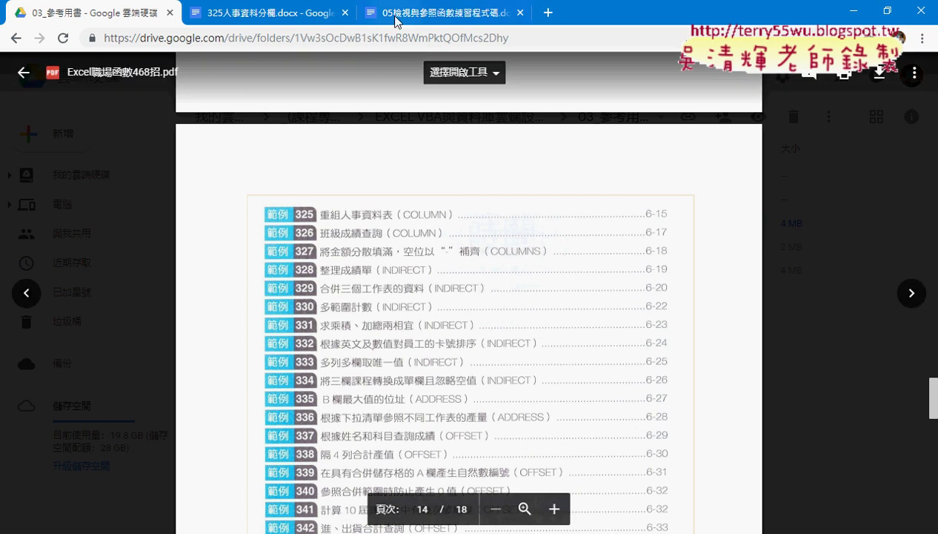
Step: In 325人事資料分欄.docx, highlight COLUMN()-3+(ROW()-2)*4 in the INDEX formula yellow
{"action": "left_click", "coordinate": [267, 14]}
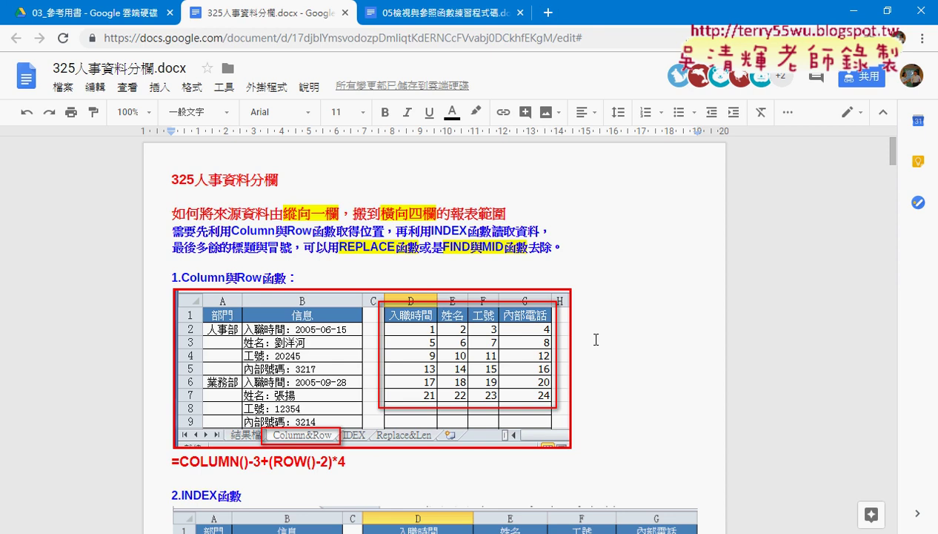
{"action": "scroll", "coordinate": [596, 340], "scroll_direction": "down", "scroll_amount": 2}
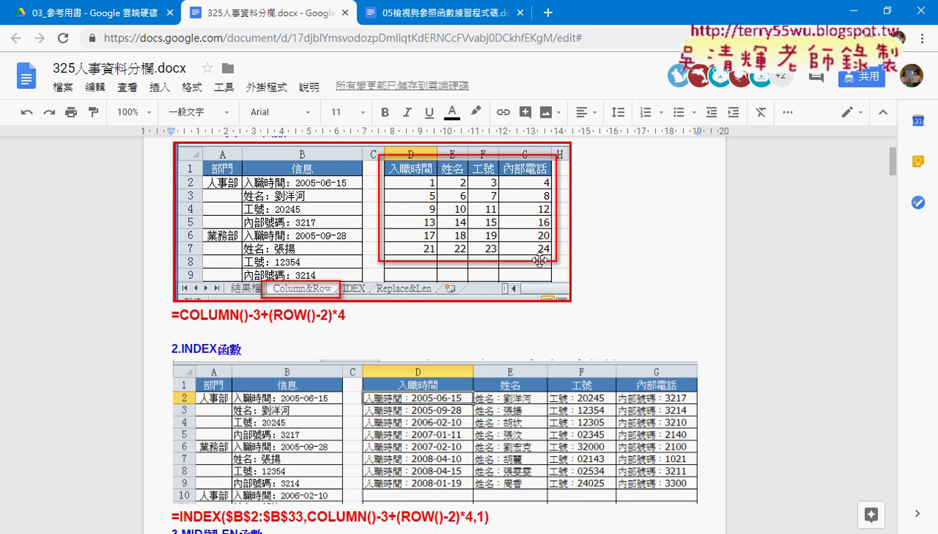
{"action": "left_click_drag", "start_coordinate": [355, 316], "coordinate": [163, 315]}
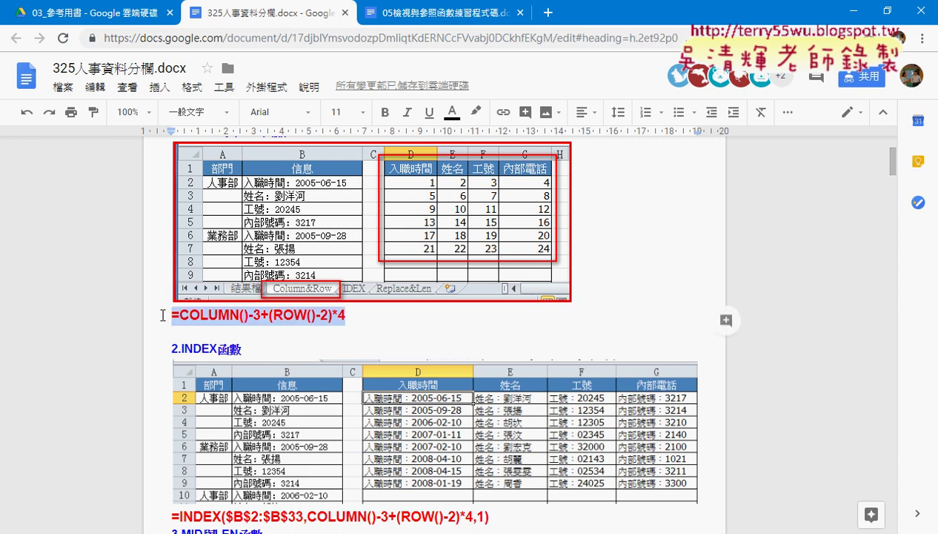
{"action": "scroll", "coordinate": [494, 329], "scroll_direction": "down", "scroll_amount": 2}
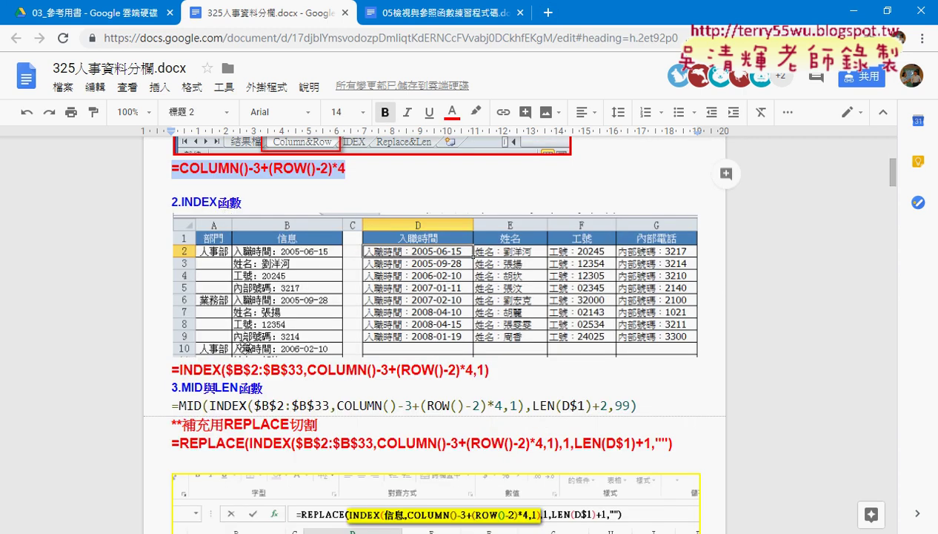
{"action": "left_click_drag", "start_coordinate": [310, 368], "coordinate": [443, 372]}
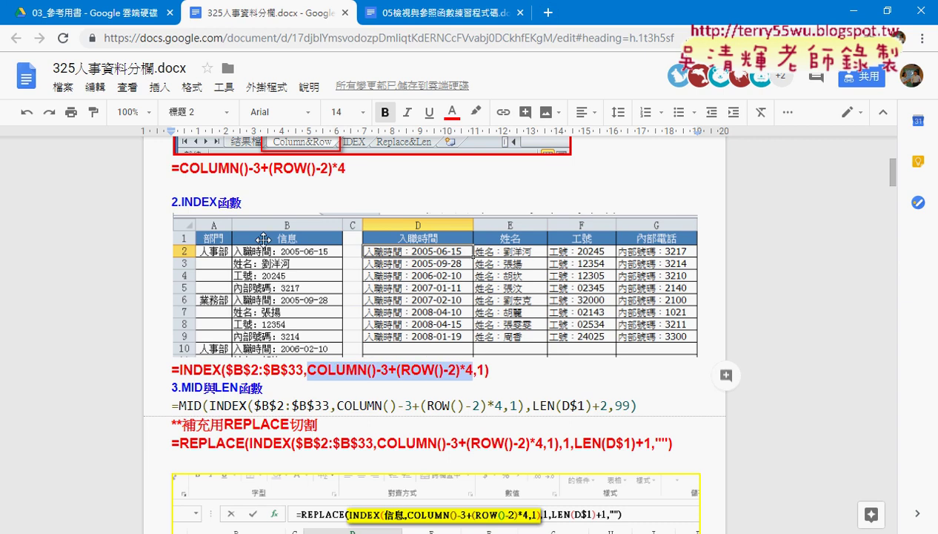
{"action": "left_click", "coordinate": [476, 112]}
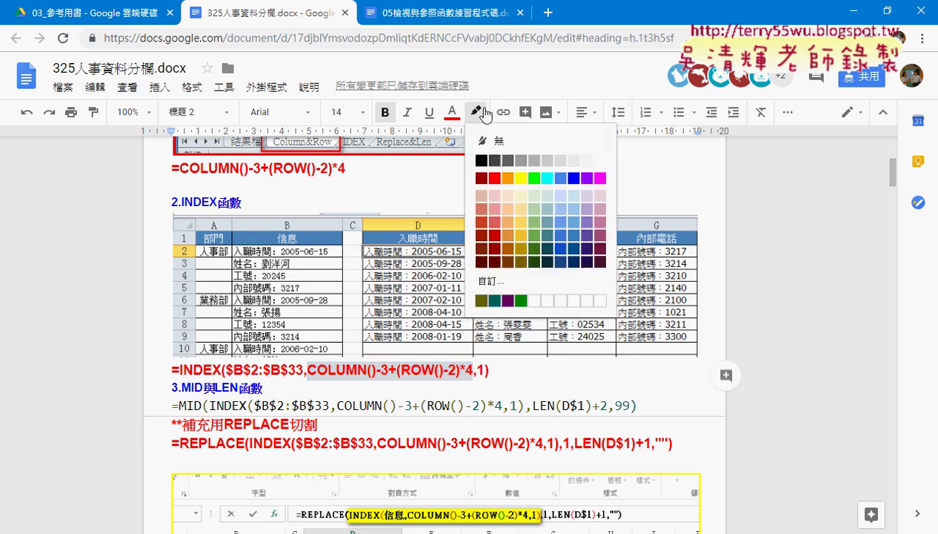
{"action": "left_click", "coordinate": [523, 184]}
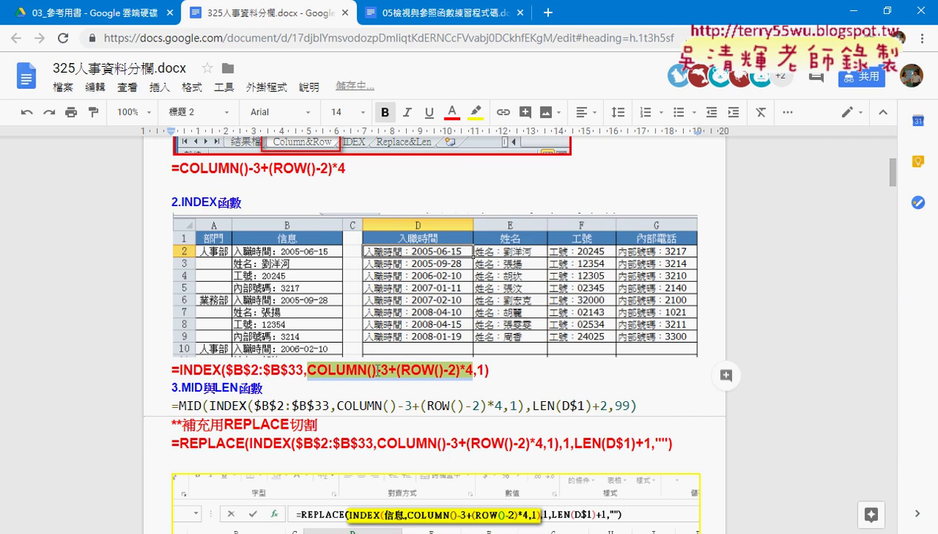
Step: Select the INDEX column argument 1, the $B$2:$B$33 range, and the MID function name
{"action": "left_click", "coordinate": [475, 369]}
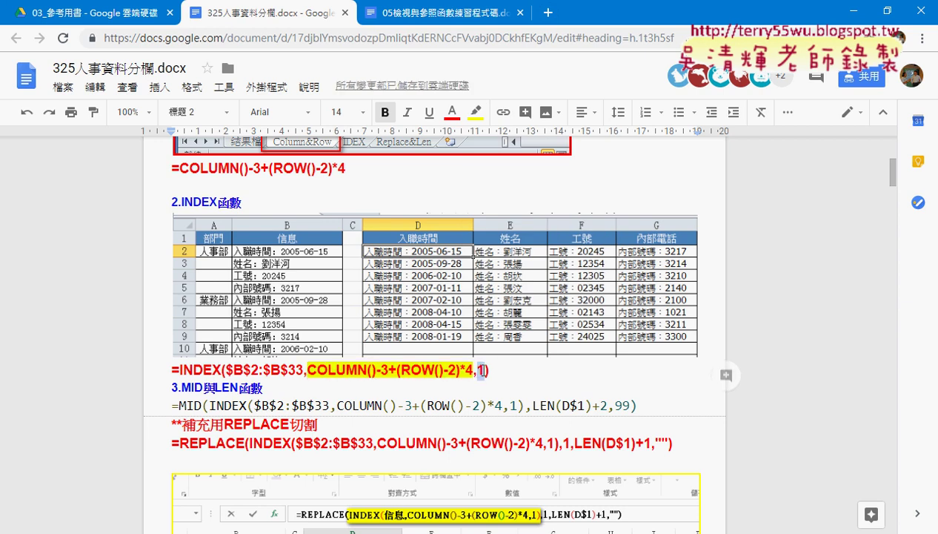
{"action": "key", "text": "shift+Right"}
{"action": "left_click_drag", "start_coordinate": [225, 369], "coordinate": [303, 369]}
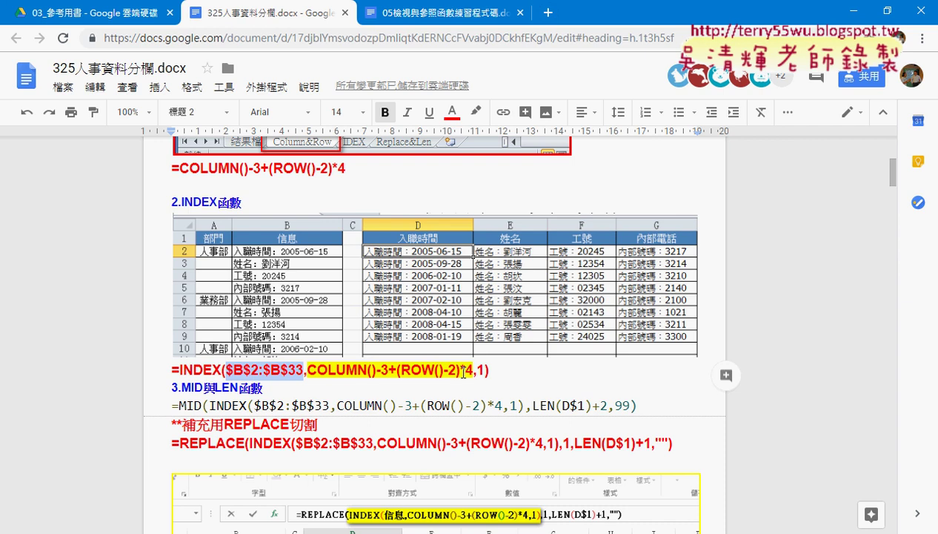
{"action": "scroll", "coordinate": [464, 370], "scroll_direction": "down", "scroll_amount": 1}
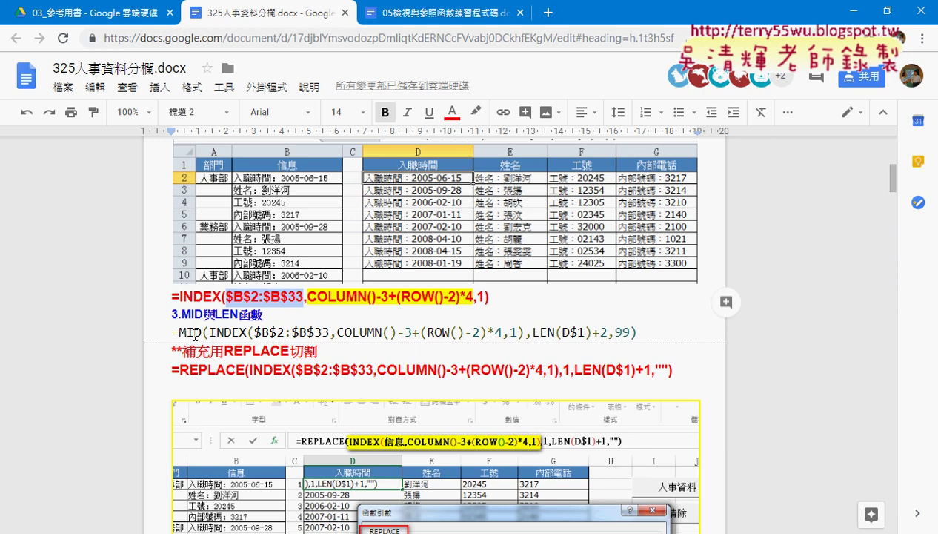
{"action": "left_click_drag", "start_coordinate": [180, 332], "coordinate": [202, 333]}
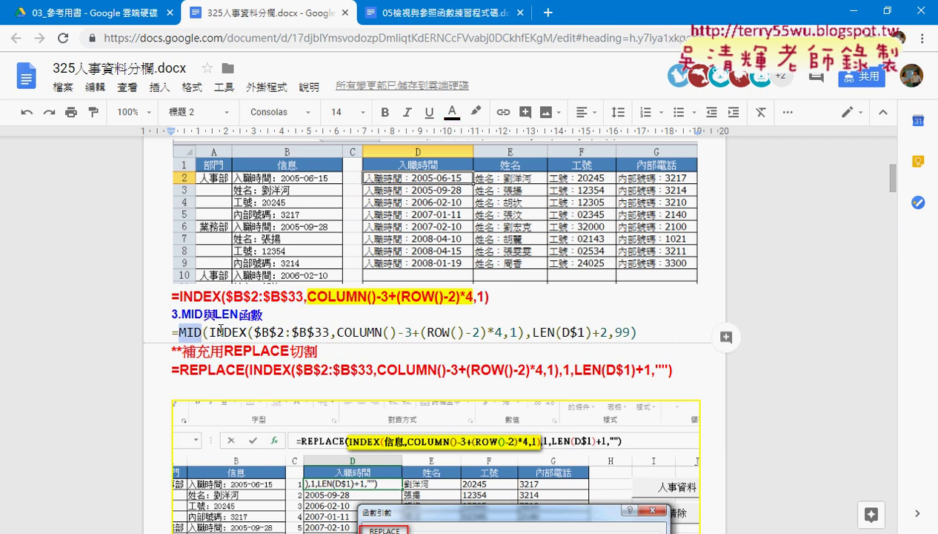
{"action": "left_click", "coordinate": [854, 12]}
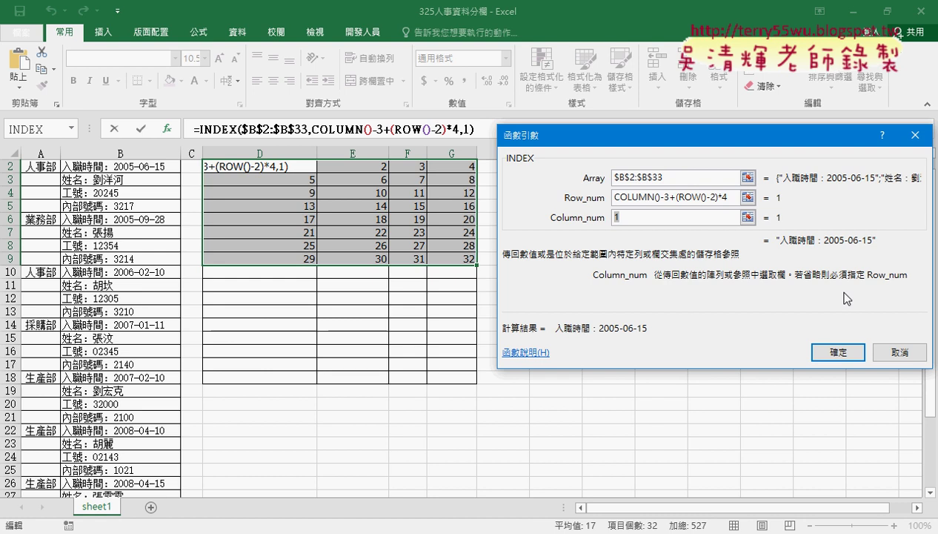
{"action": "left_click", "coordinate": [838, 352]}
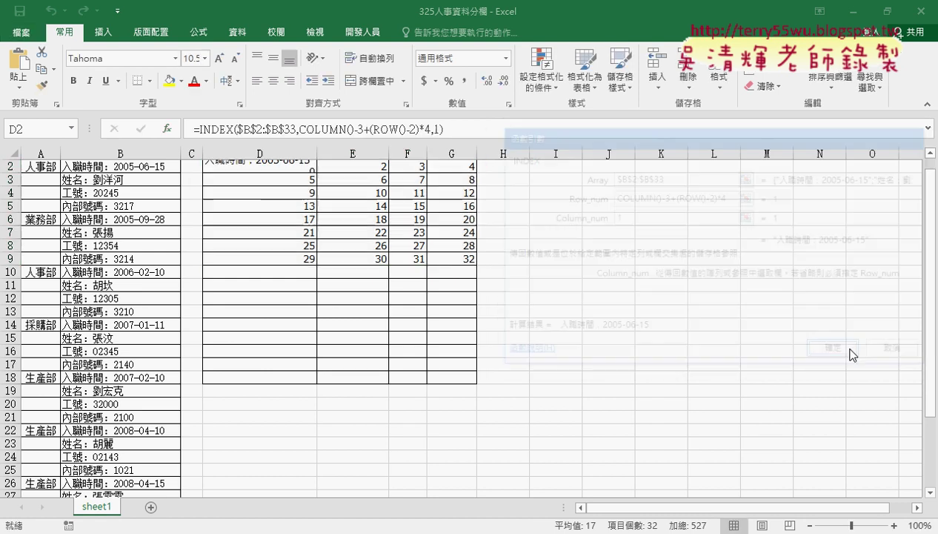
{"action": "left_click", "coordinate": [300, 167]}
{"action": "mouse_move", "coordinate": [317, 173]}
{"action": "left_mouse_down"}
{"action": "mouse_move", "coordinate": [481, 256]}
{"action": "mouse_move", "coordinate": [481, 265]}
{"action": "left_mouse_up"}
{"action": "scroll", "coordinate": [333, 208], "scroll_direction": "up", "scroll_amount": 1}
{"action": "left_click_drag", "start_coordinate": [270, 151], "coordinate": [467, 152]}
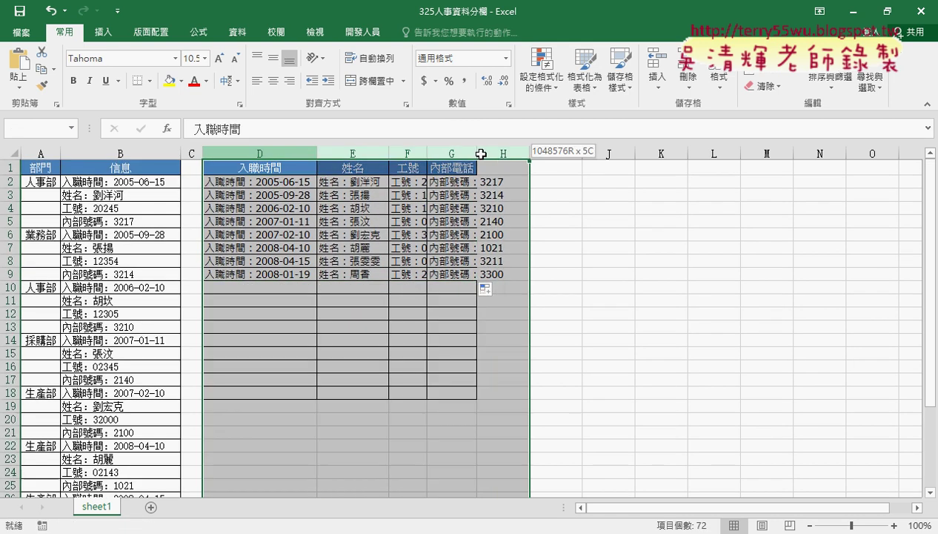
{"action": "double_click", "coordinate": [317, 154]}
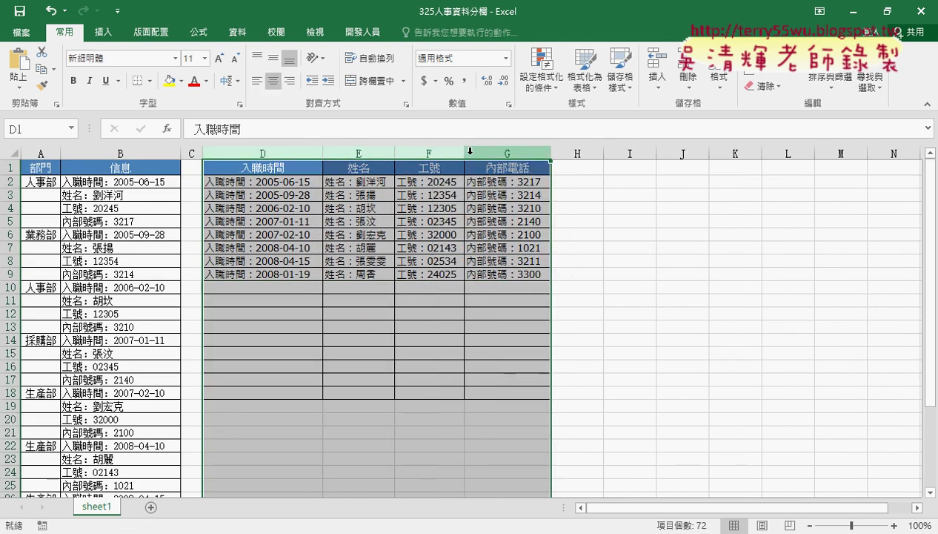
{"action": "left_click_drag", "start_coordinate": [289, 152], "coordinate": [477, 153]}
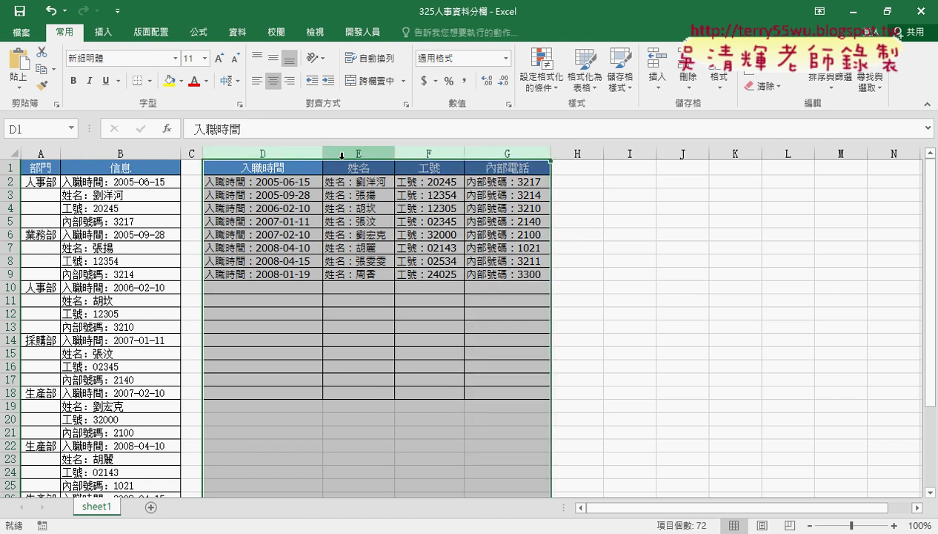
{"action": "left_click", "coordinate": [306, 185]}
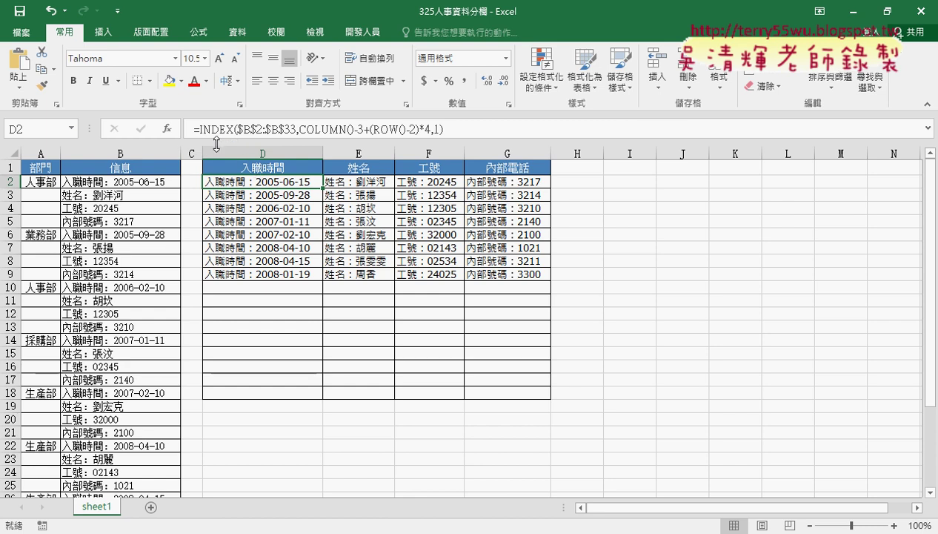
{"action": "left_click_drag", "start_coordinate": [198, 129], "coordinate": [442, 129]}
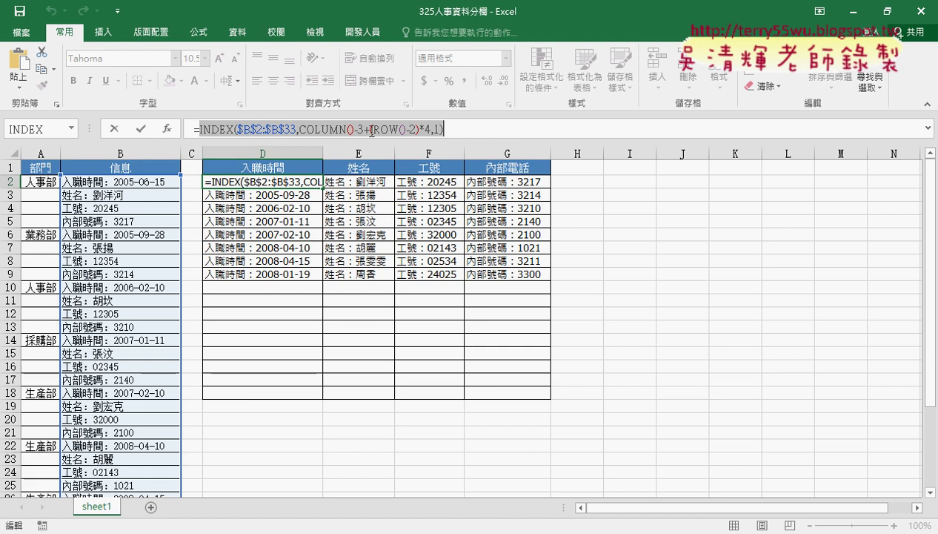
{"action": "left_click", "coordinate": [114, 129]}
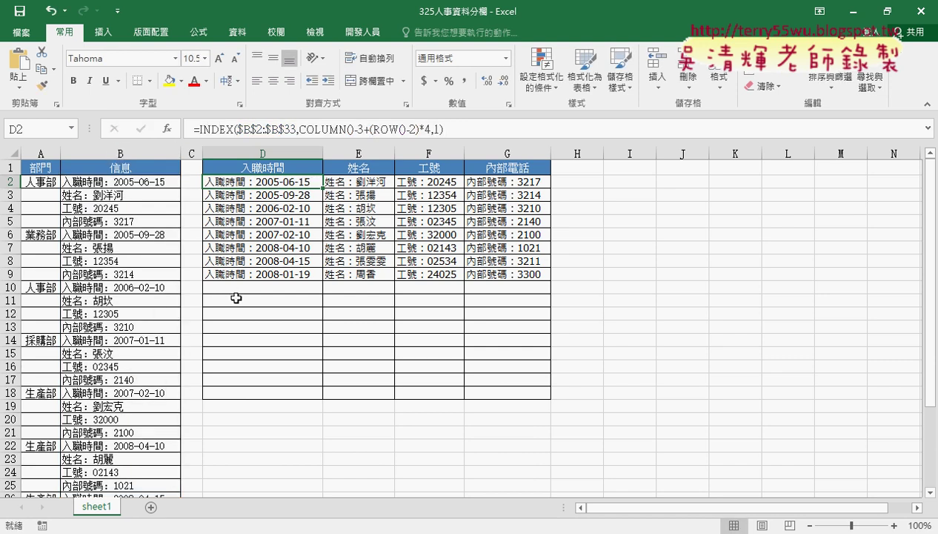
{"action": "left_click", "coordinate": [240, 299]}
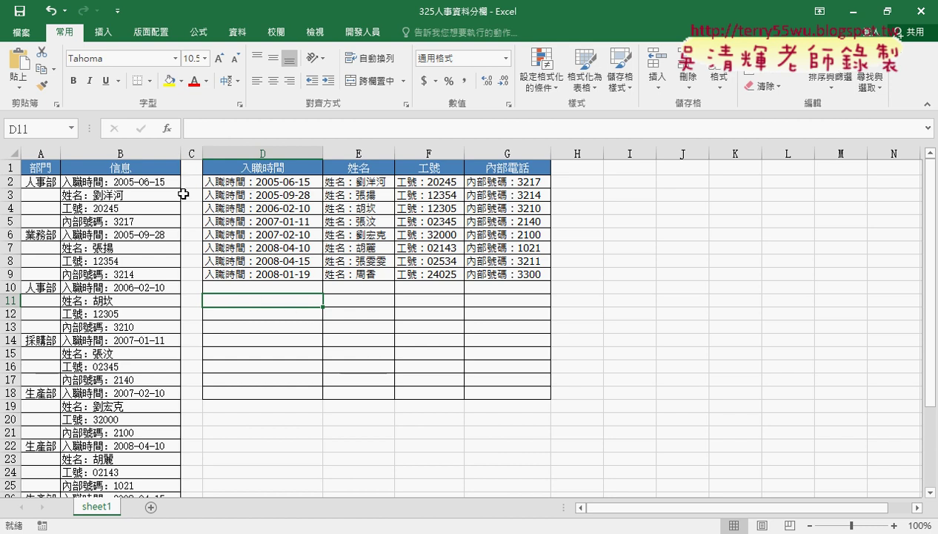
Step: Insert the MID function into D11 from the Text function category
{"action": "left_click", "coordinate": [168, 131]}
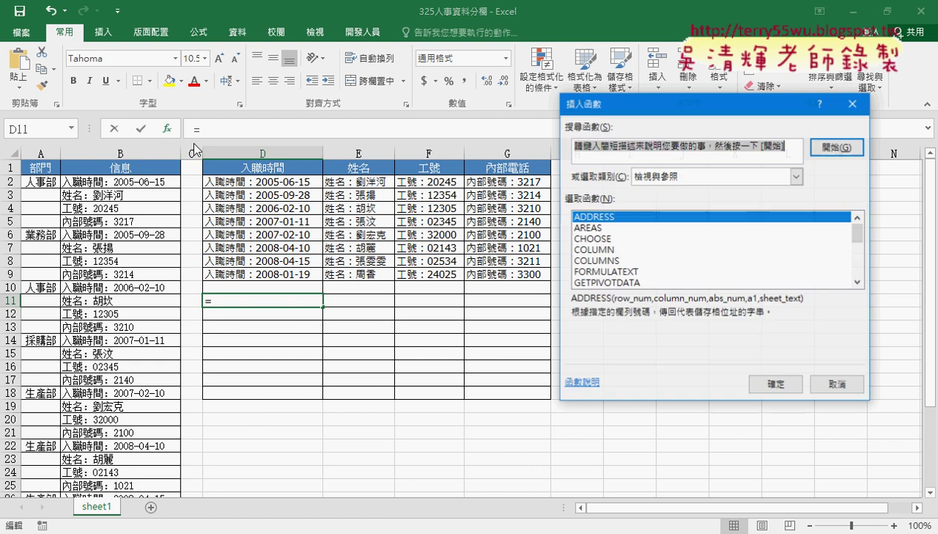
{"action": "left_click", "coordinate": [666, 175]}
{"action": "left_click", "coordinate": [642, 278]}
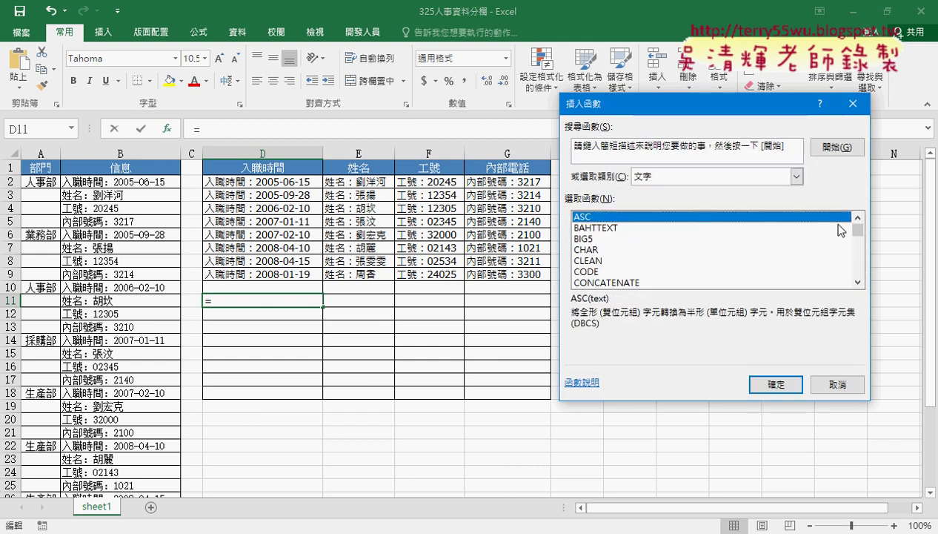
{"action": "left_click_drag", "start_coordinate": [858, 234], "coordinate": [858, 252]}
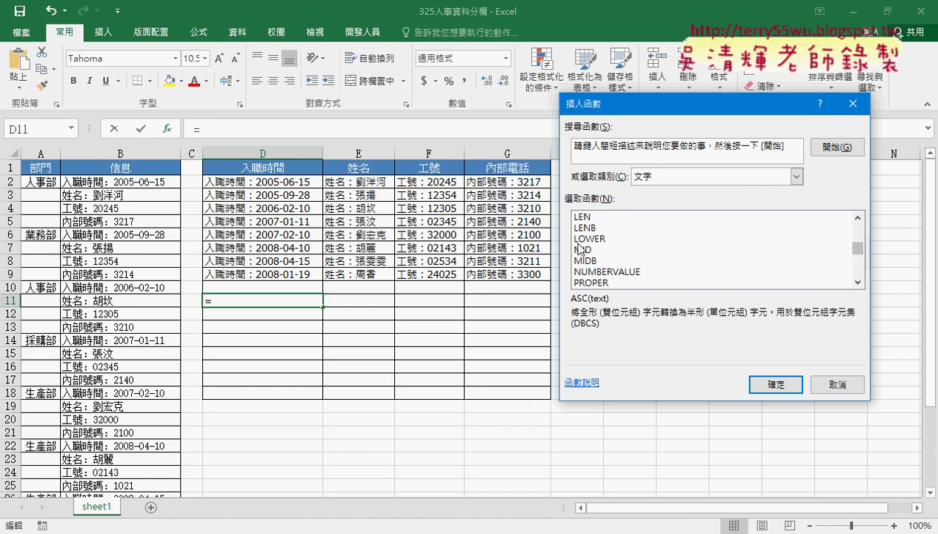
{"action": "left_click", "coordinate": [588, 250]}
{"action": "double_click", "coordinate": [588, 251]}
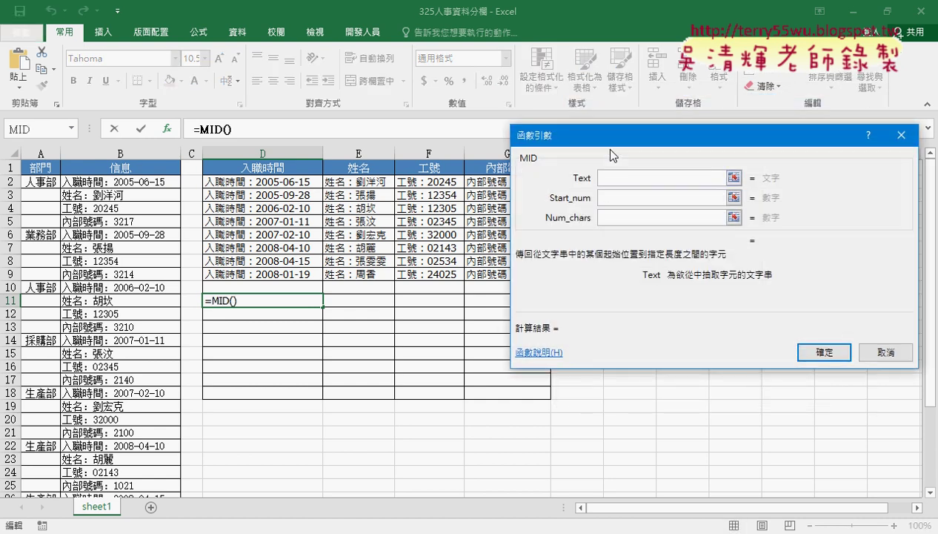
Step: Set MID's arguments to Text D2, Start_num len(D1)+2 and Num_chars 99
{"action": "left_click", "coordinate": [255, 182]}
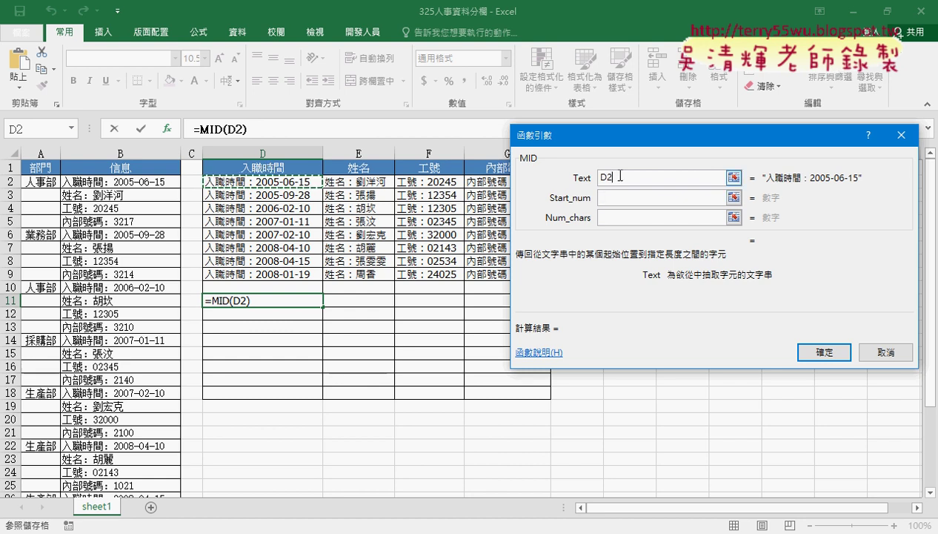
{"action": "left_click", "coordinate": [626, 198]}
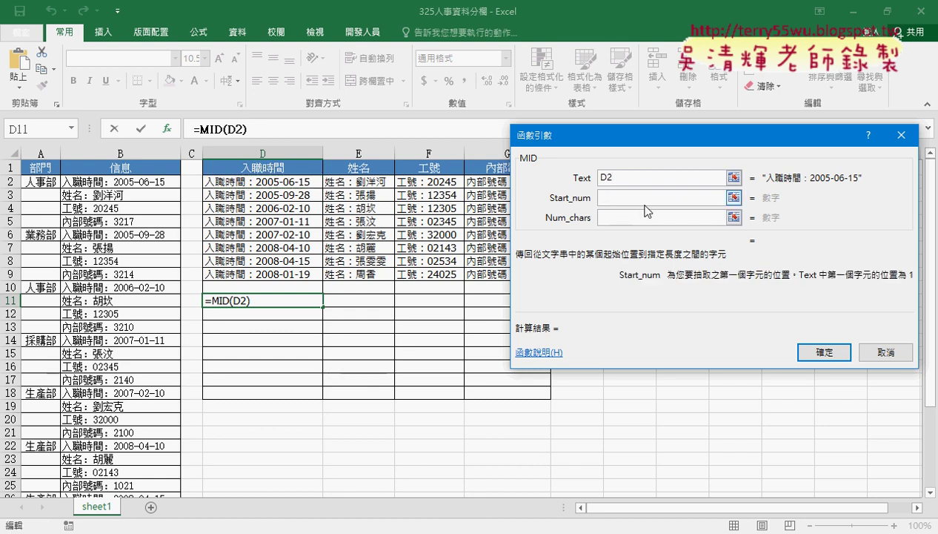
{"action": "type", "text": "le"}
{"action": "type", "text": "n("}
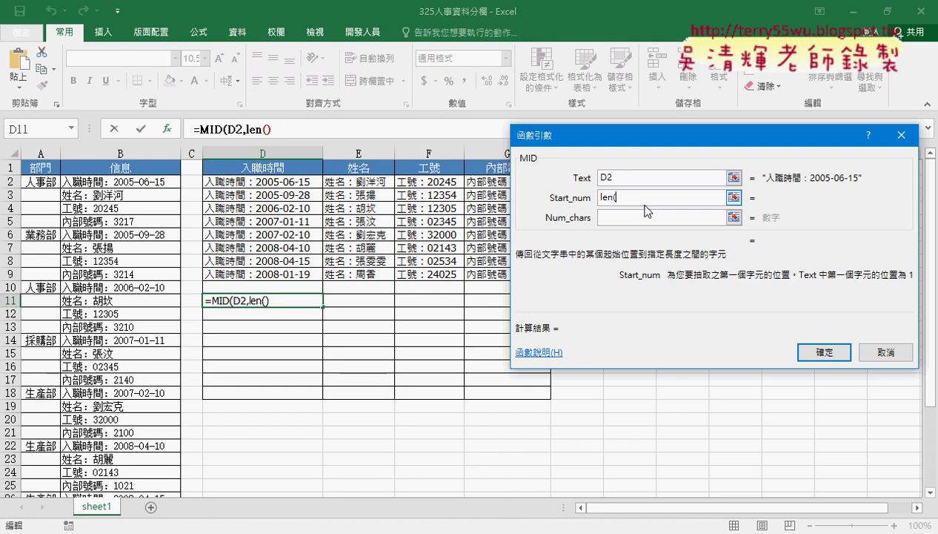
{"action": "left_click", "coordinate": [282, 161]}
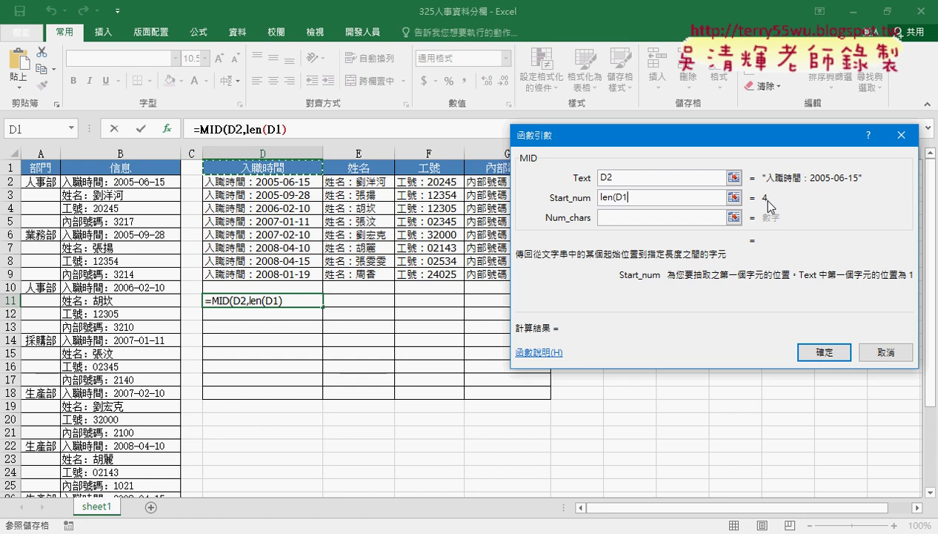
{"action": "type", "text": ")"}
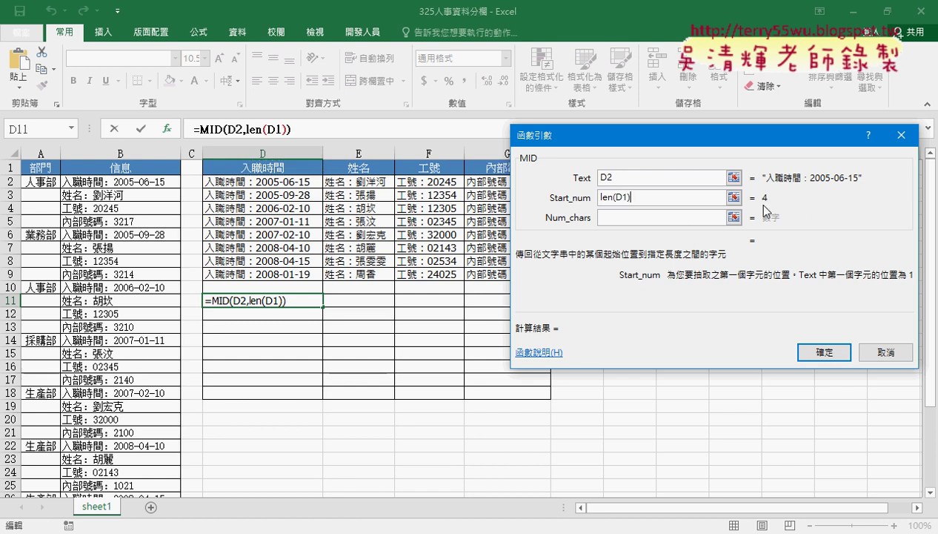
{"action": "type", "text": "+2"}
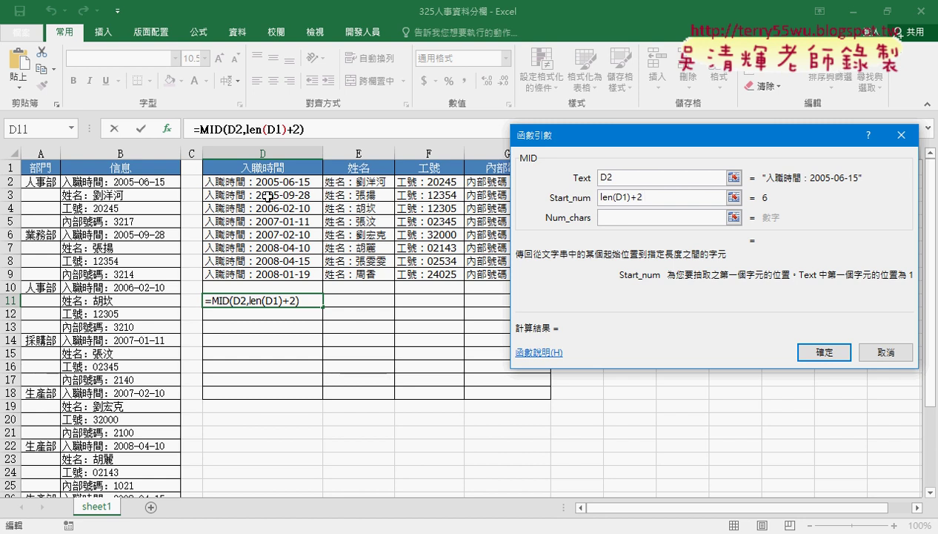
{"action": "left_click", "coordinate": [608, 217]}
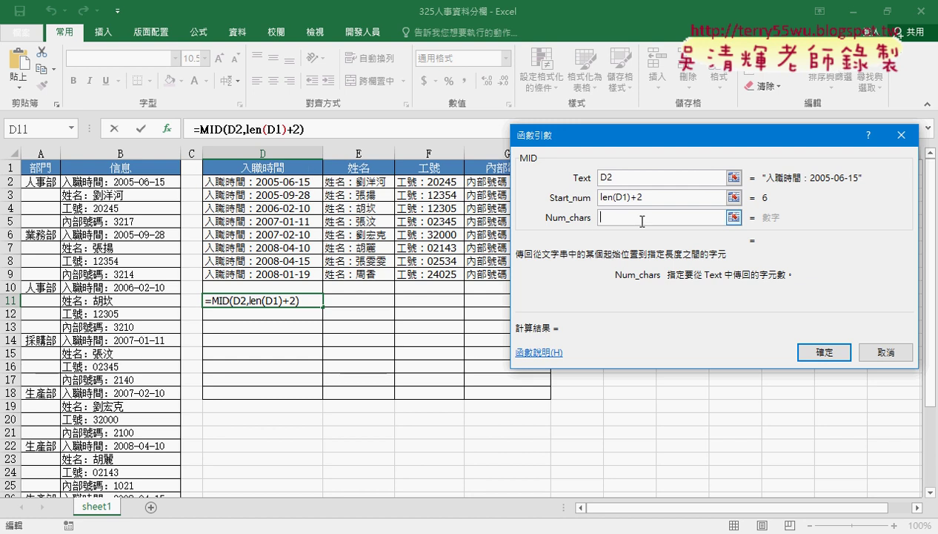
{"action": "type", "text": "99"}
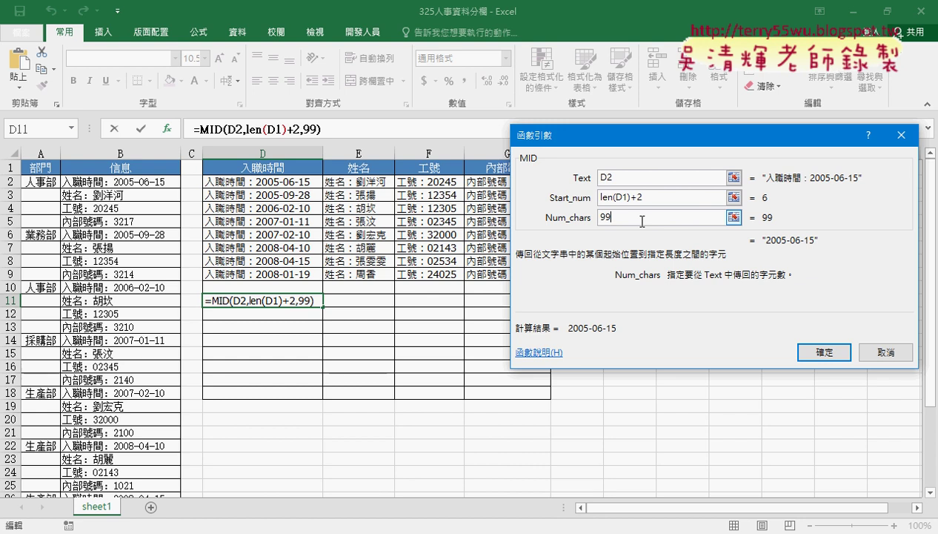
{"action": "type", "text": "9"}
{"action": "key", "text": "BackSpace"}
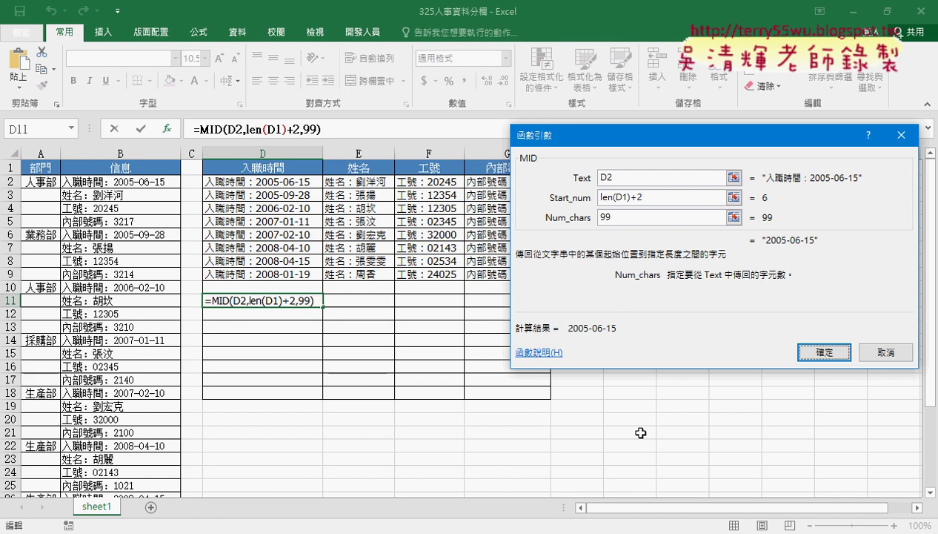
Step: Change the start argument to len(D$1)+2, confirm, and fill the formula across D11:G18
{"action": "left_click", "coordinate": [621, 178]}
{"action": "left_click_drag", "start_coordinate": [620, 178], "coordinate": [592, 178]}
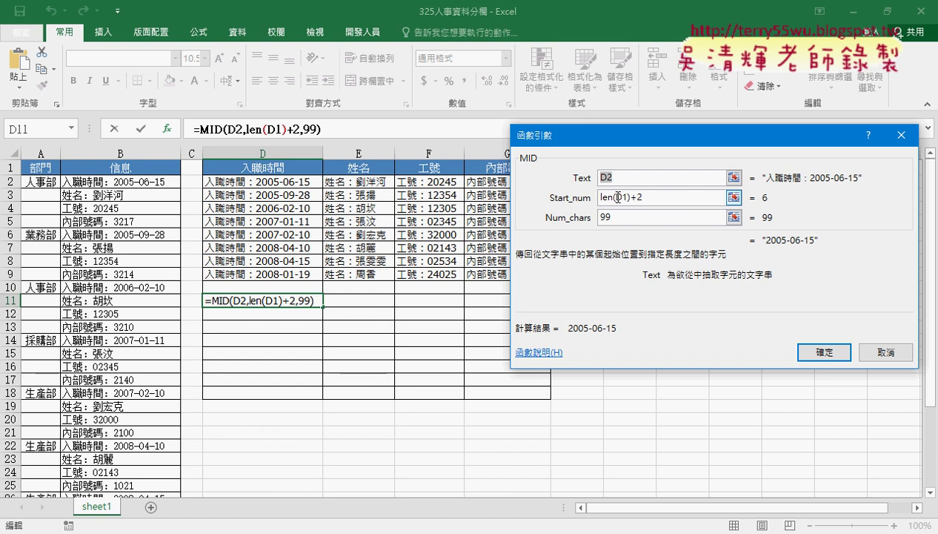
{"action": "left_click", "coordinate": [618, 197]}
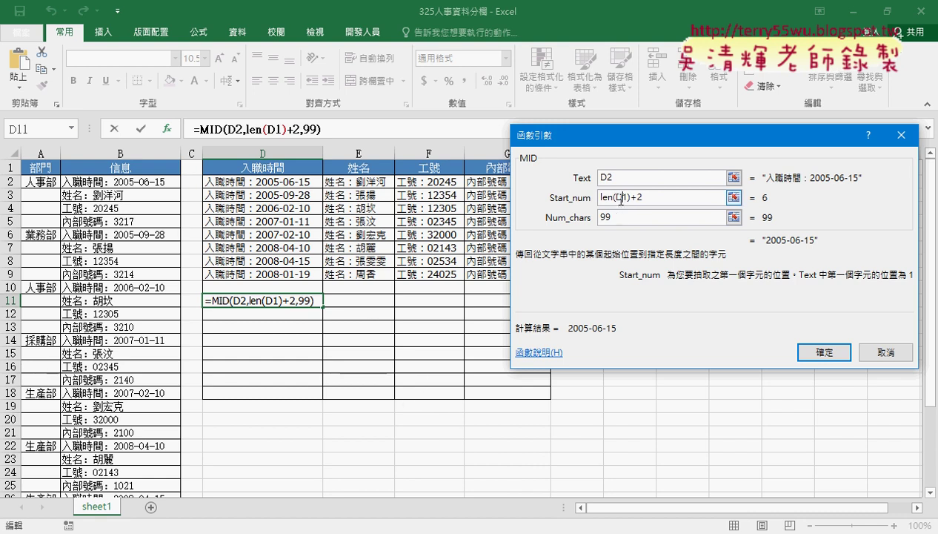
{"action": "left_click", "coordinate": [621, 198]}
{"action": "type", "text": "$"}
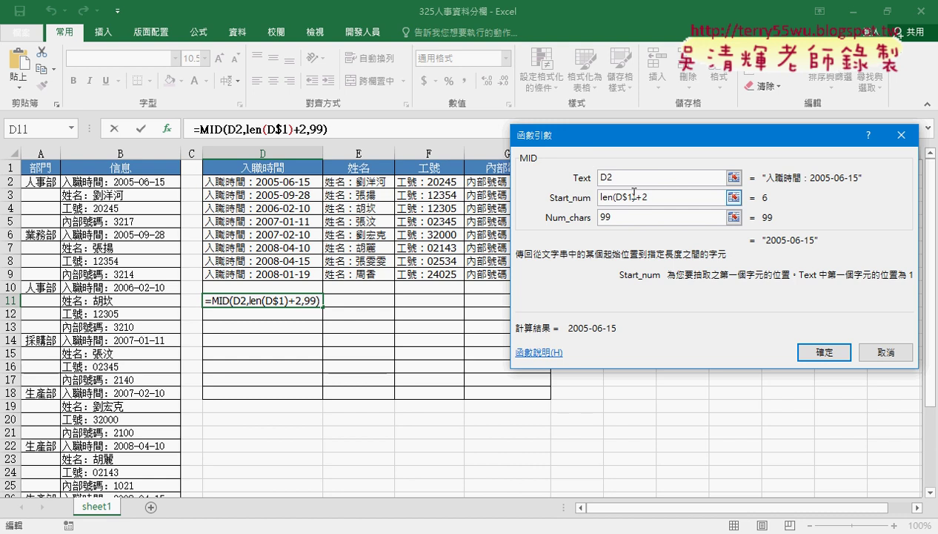
{"action": "left_click", "coordinate": [825, 355]}
{"action": "mouse_move", "coordinate": [323, 306]}
{"action": "left_mouse_down"}
{"action": "mouse_move", "coordinate": [540, 310]}
{"action": "mouse_move", "coordinate": [555, 397]}
{"action": "left_mouse_up"}
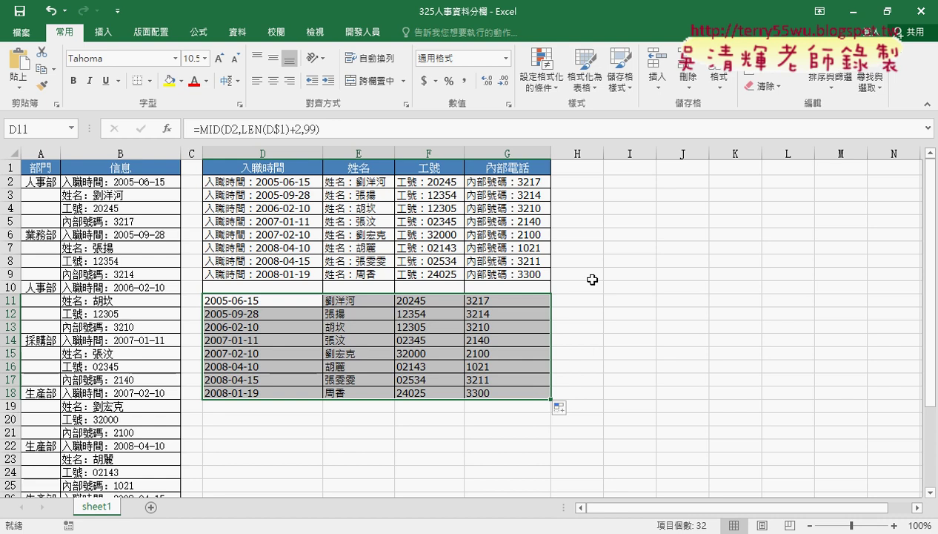
Step: Clear D11:G18 and cut the INDEX formula out of D2, leaving only =
{"action": "key", "text": "Delete"}
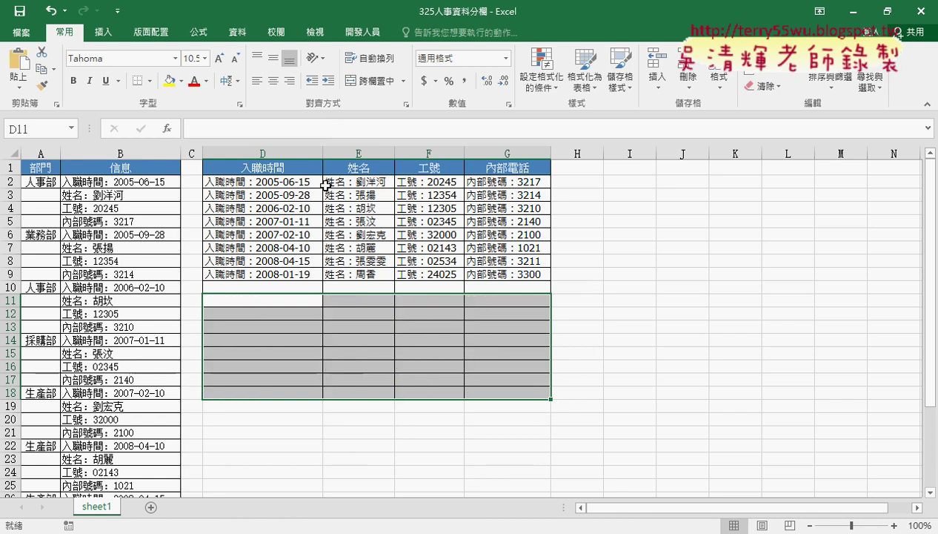
{"action": "left_click", "coordinate": [279, 180]}
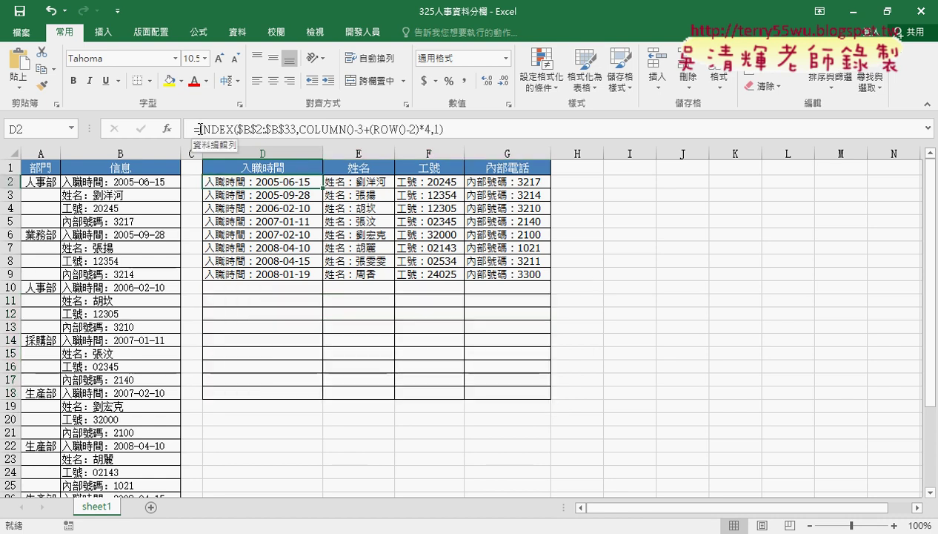
{"action": "left_click_drag", "start_coordinate": [203, 129], "coordinate": [438, 129]}
{"action": "right_click", "coordinate": [394, 131]}
{"action": "left_click", "coordinate": [426, 140]}
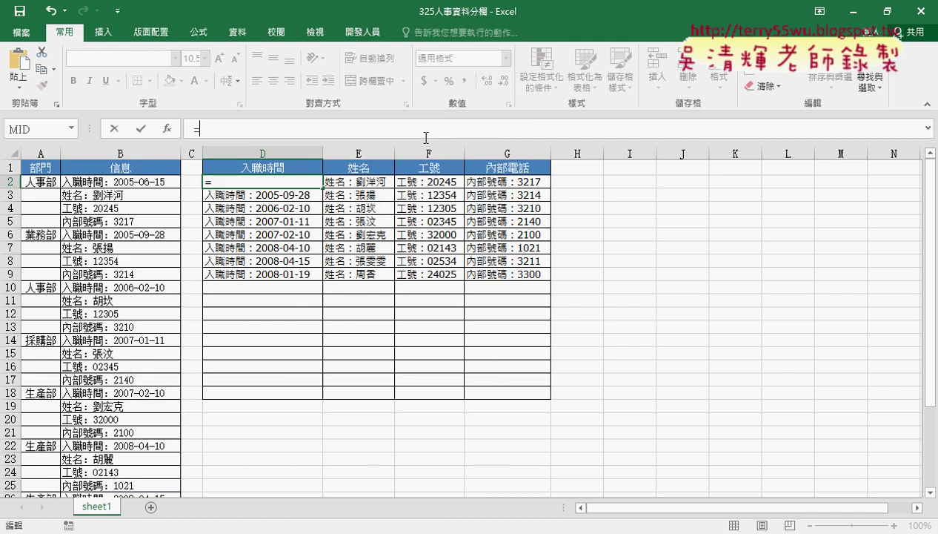
Step: Insert MID into D2 and paste the INDEX formula as its Text argument
{"action": "left_click", "coordinate": [167, 128]}
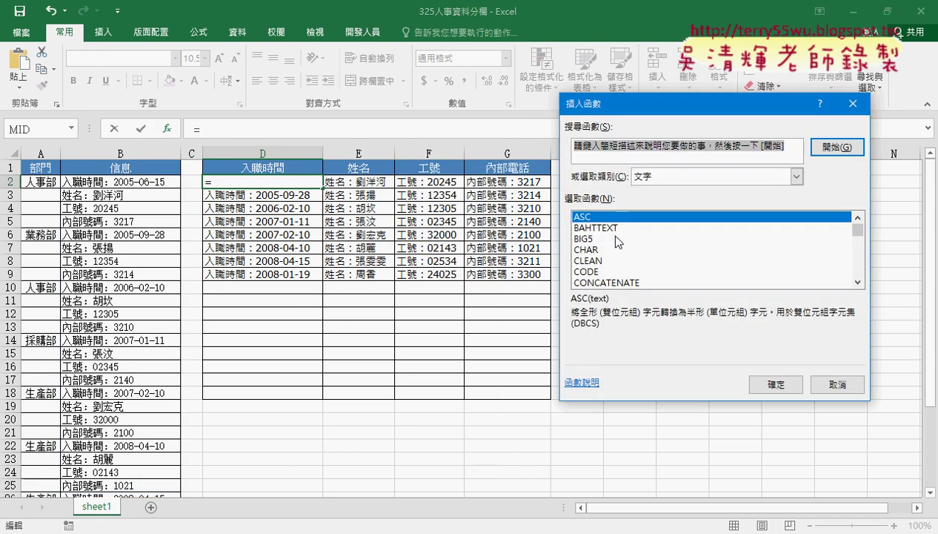
{"action": "left_click", "coordinate": [684, 177]}
{"action": "left_click", "coordinate": [687, 194]}
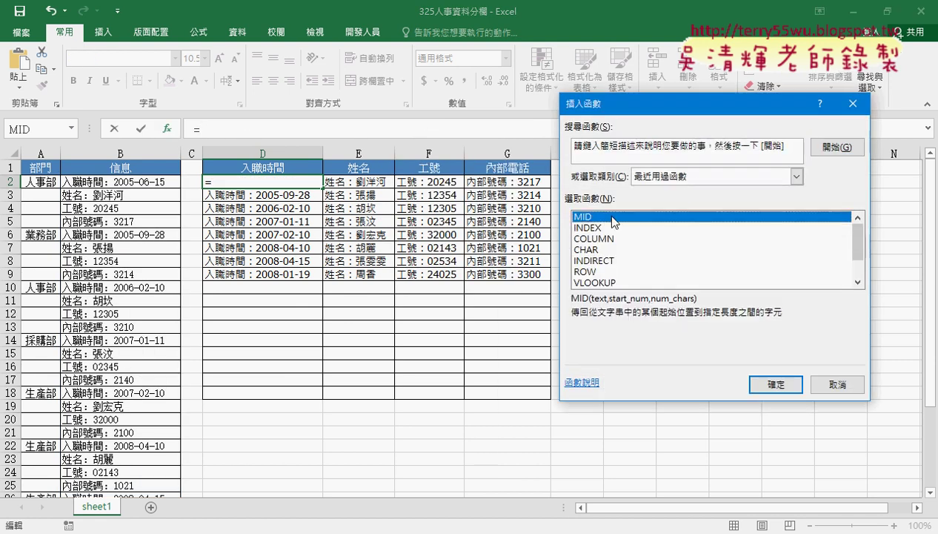
{"action": "double_click", "coordinate": [591, 217]}
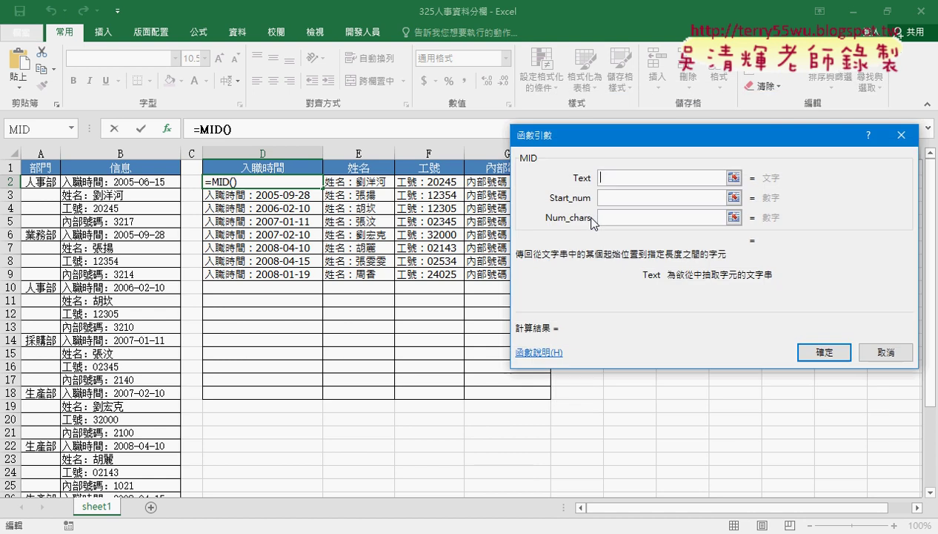
{"action": "right_click", "coordinate": [612, 178]}
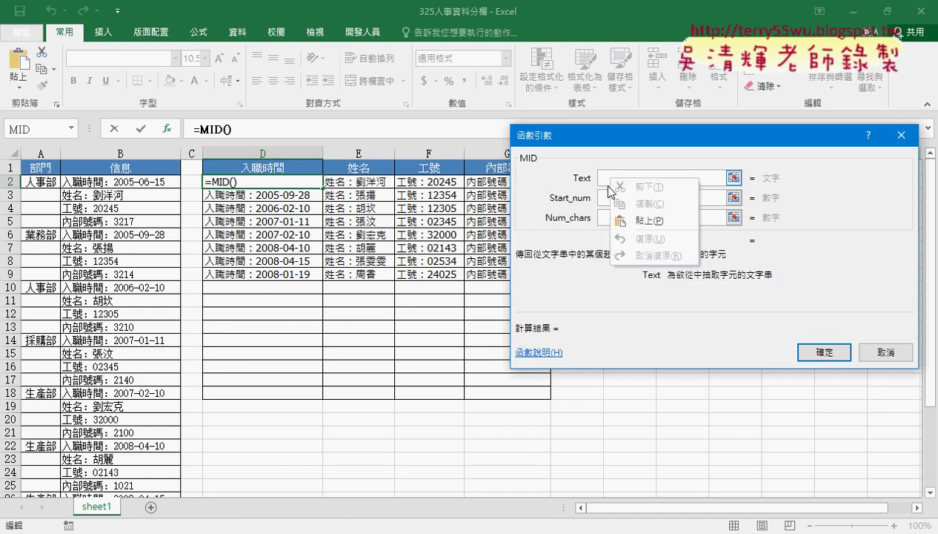
{"action": "left_click", "coordinate": [640, 221]}
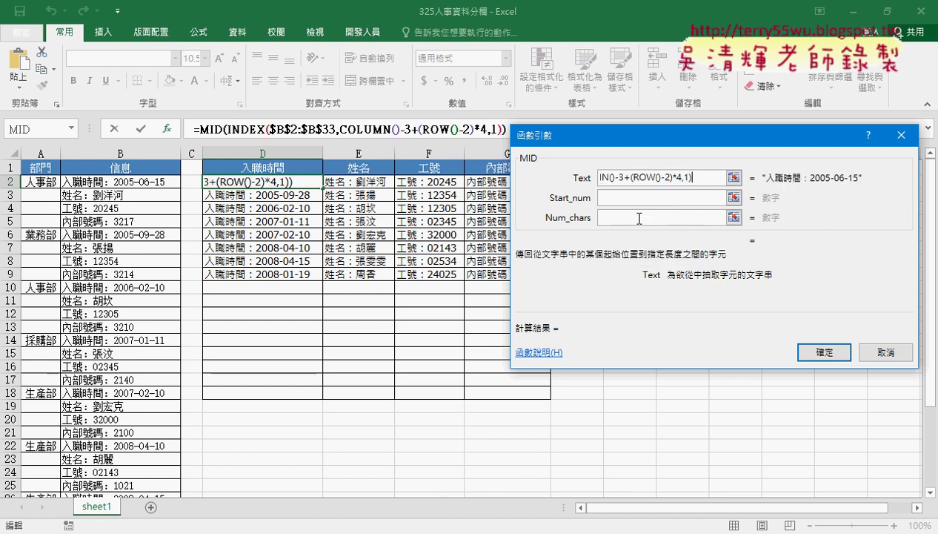
Step: Set Start_num to LEN(D$1)+2 and Num_chars to 99, then confirm the formula
{"action": "left_click", "coordinate": [616, 198]}
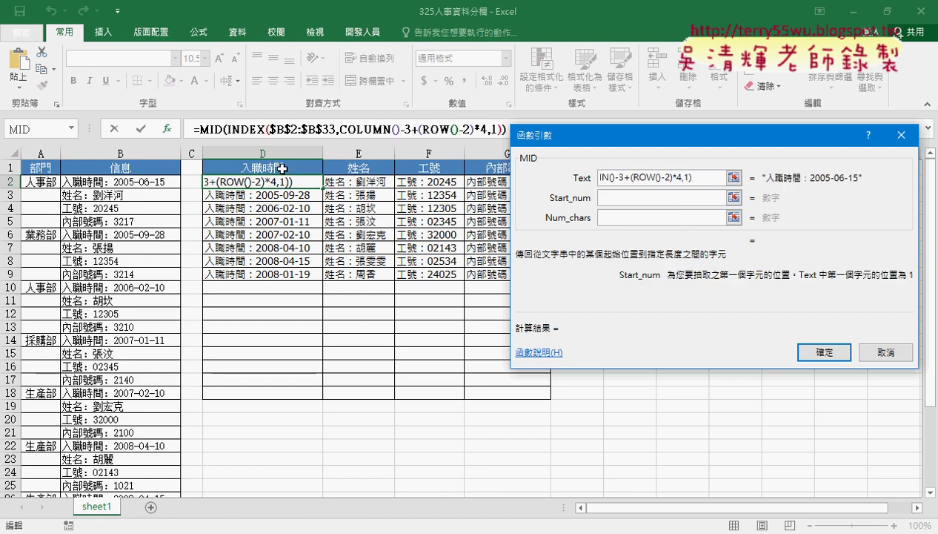
{"action": "type", "text": "le"}
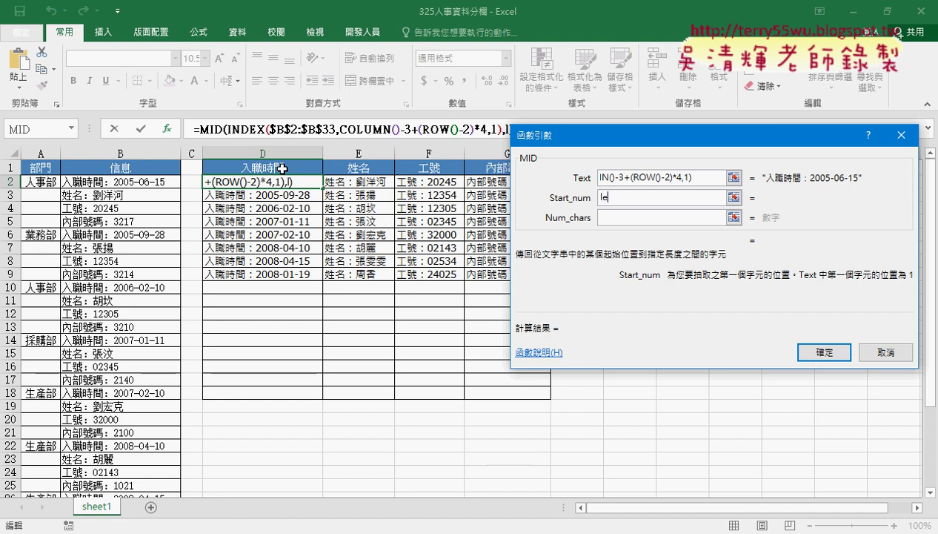
{"action": "type", "text": "n)"}
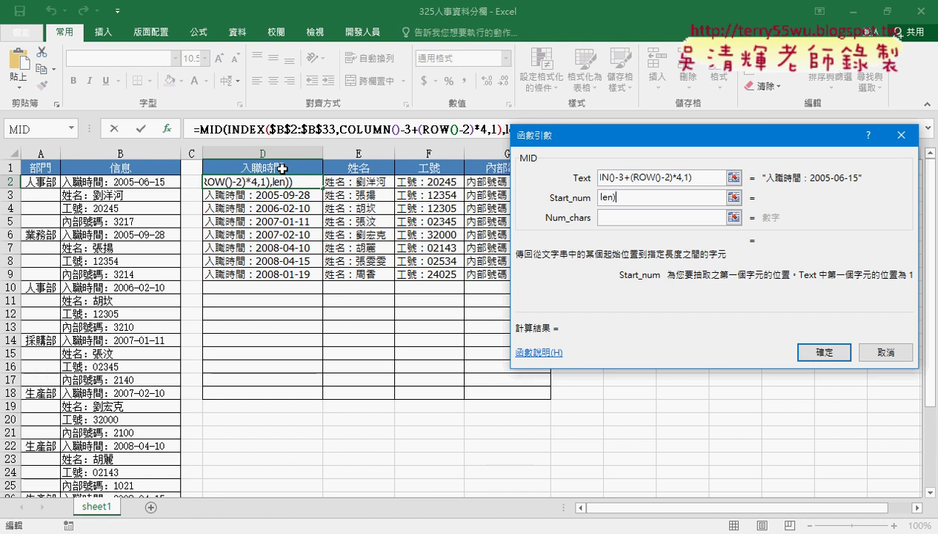
{"action": "key", "text": "BackSpace"}
{"action": "type", "text": "("}
{"action": "left_click", "coordinate": [281, 168]}
{"action": "type", "text": ")"}
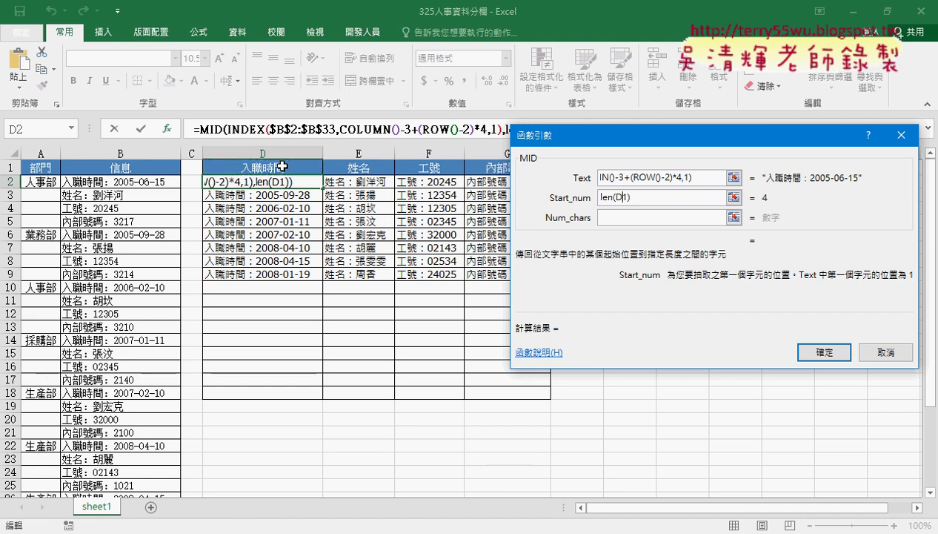
{"action": "type", "text": "$"}
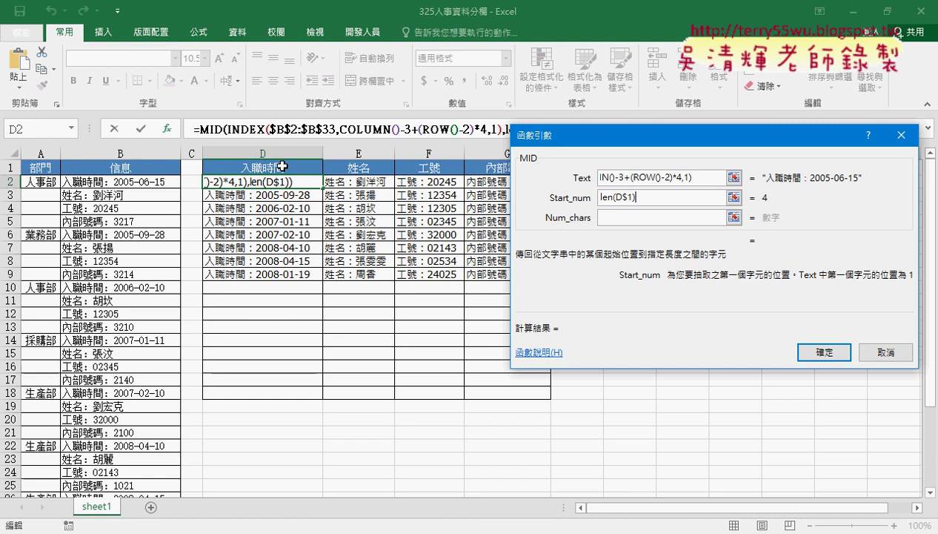
{"action": "type", "text": "+2"}
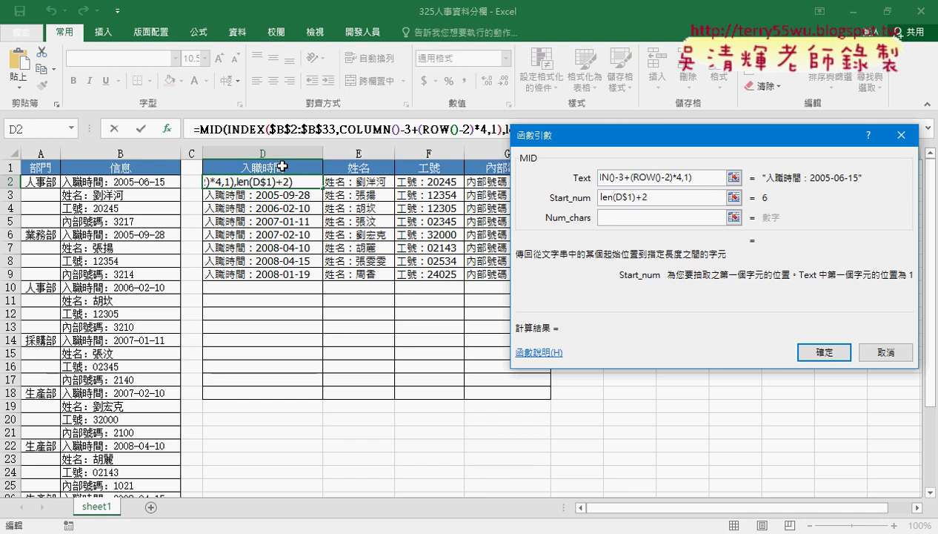
{"action": "left_click", "coordinate": [617, 216]}
{"action": "type", "text": "99"}
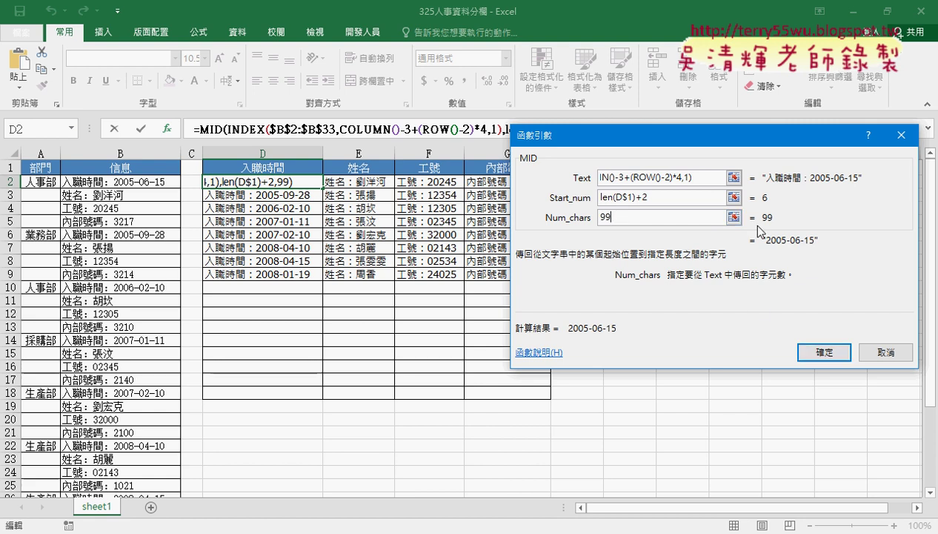
{"action": "left_click_drag", "start_coordinate": [715, 177], "coordinate": [524, 178]}
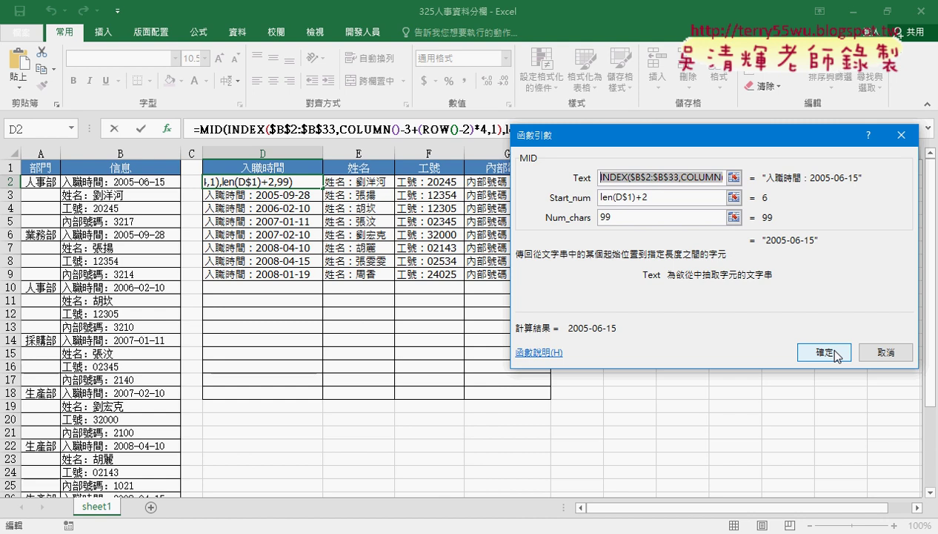
{"action": "left_click", "coordinate": [837, 353]}
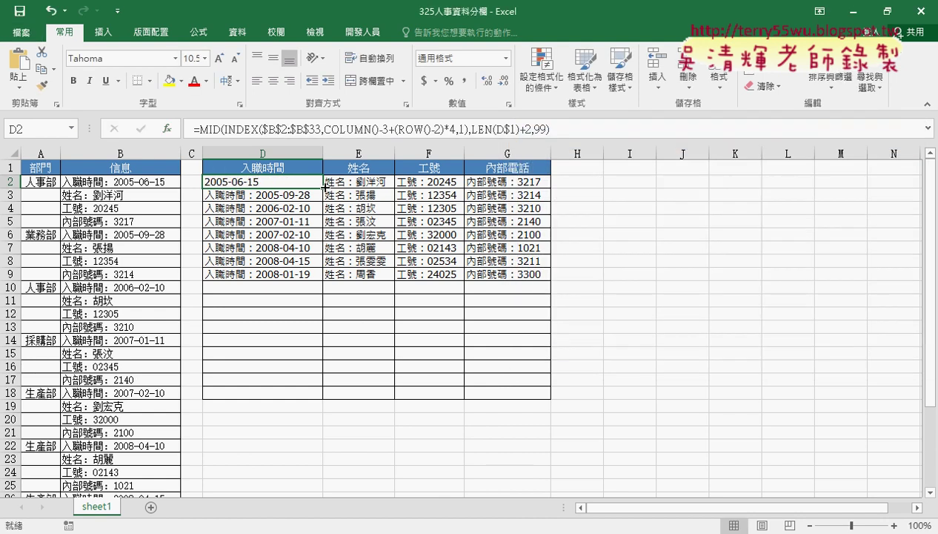
Step: Fill D2's nested formula across to G and down to row 9, then AutoFit columns D–G
{"action": "mouse_move", "coordinate": [322, 187]}
{"action": "left_mouse_down"}
{"action": "mouse_move", "coordinate": [551, 187]}
{"action": "mouse_move", "coordinate": [554, 280]}
{"action": "left_mouse_up"}
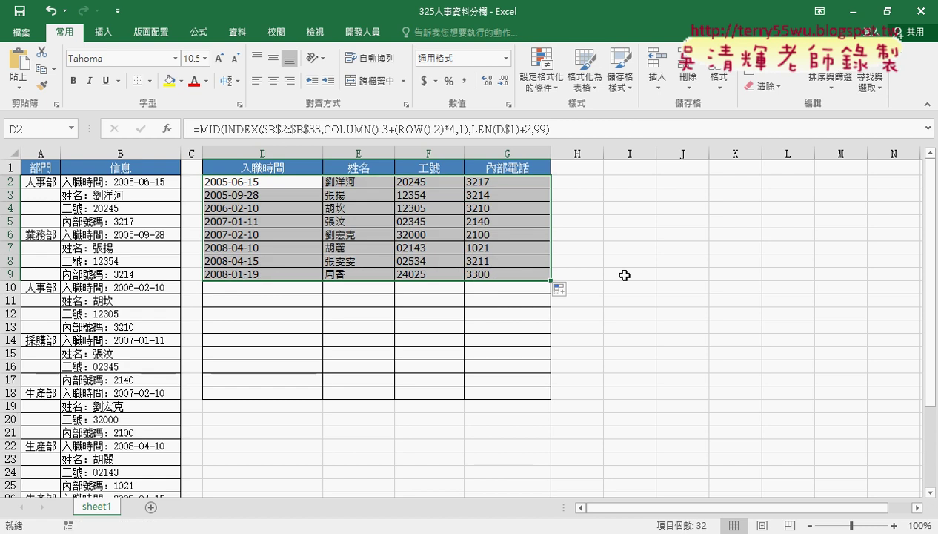
{"action": "left_click", "coordinate": [283, 153]}
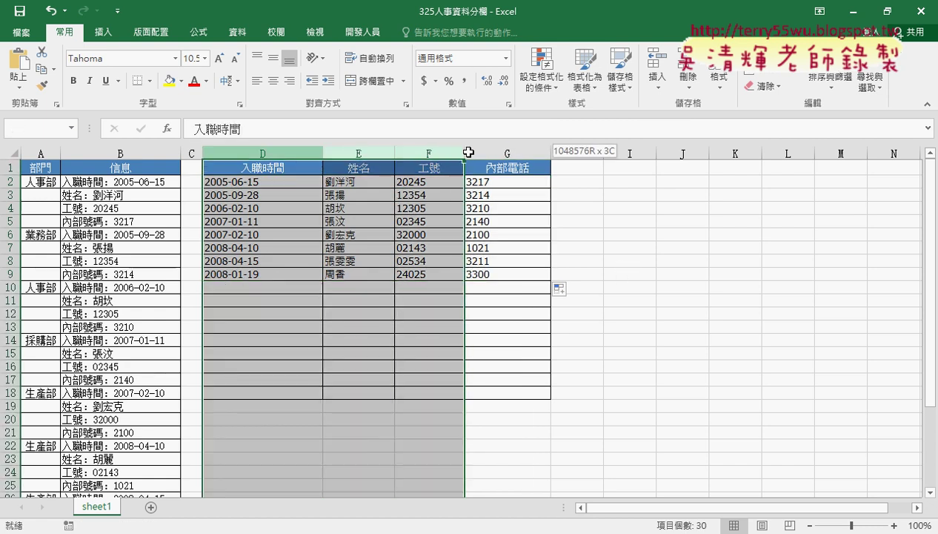
{"action": "left_click_drag", "start_coordinate": [282, 154], "coordinate": [487, 153]}
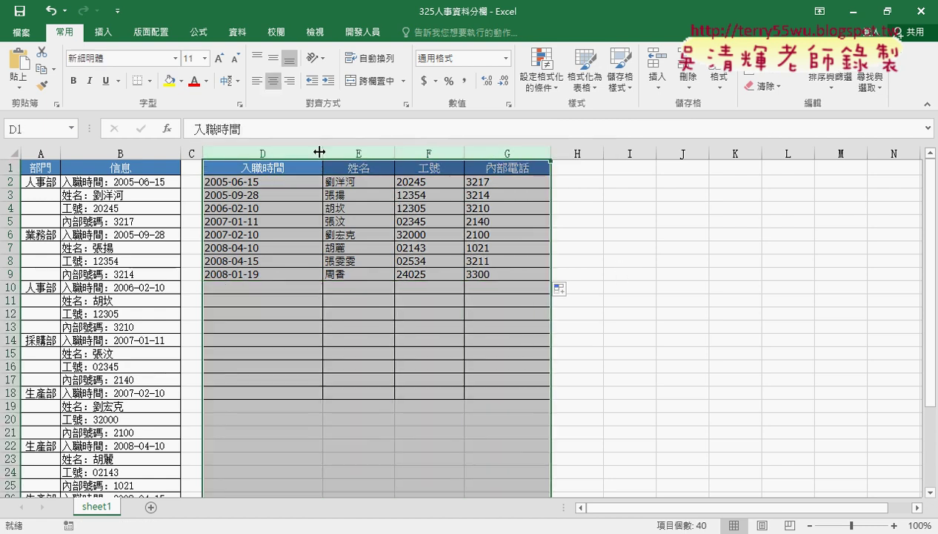
{"action": "double_click", "coordinate": [319, 152]}
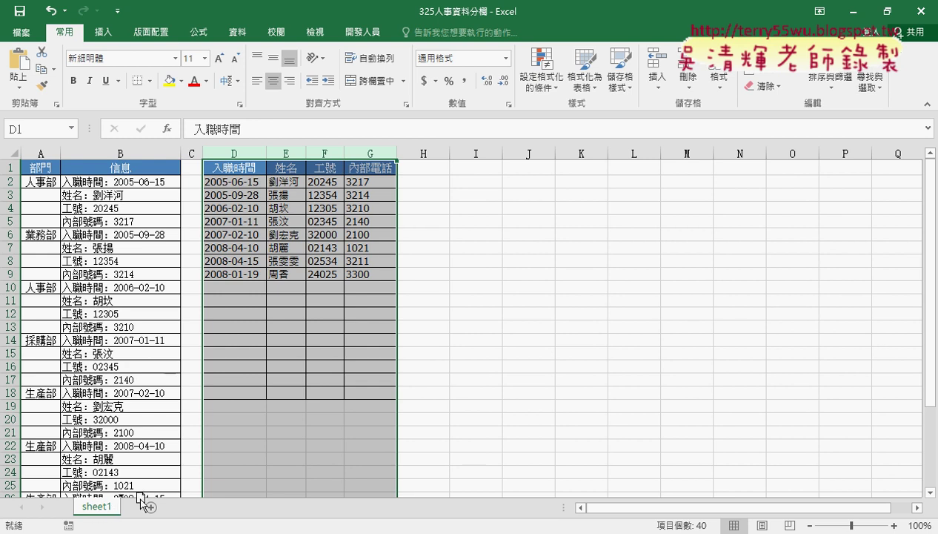
Step: Copy sheet1 and name the new sheet INDIRECT
{"action": "left_click_drag", "start_coordinate": [154, 506], "coordinate": [157, 506]}
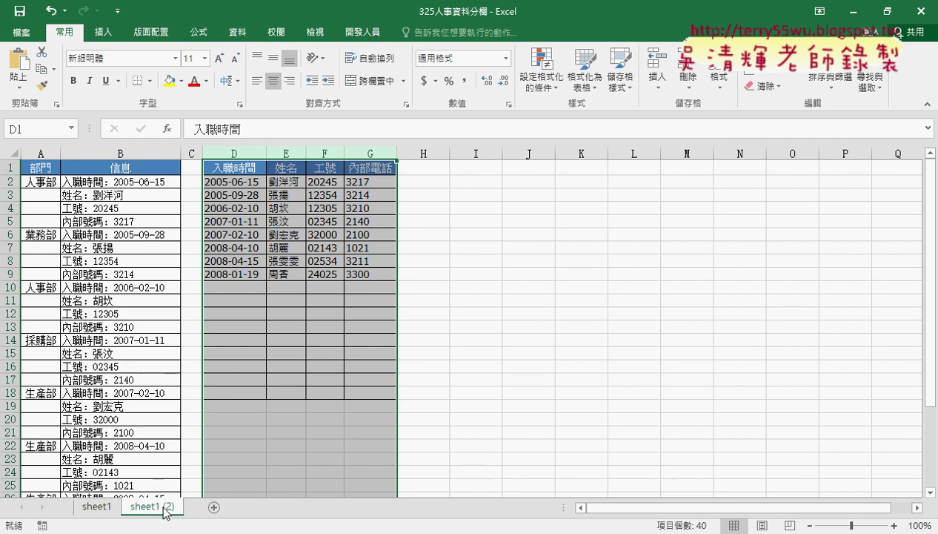
{"action": "double_click", "coordinate": [186, 508]}
{"action": "type", "text": "I"}
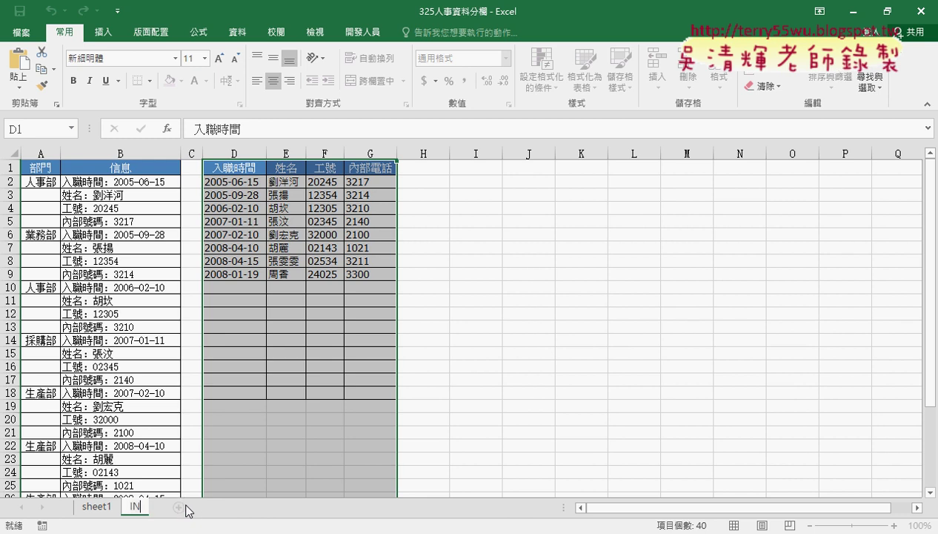
{"action": "type", "text": "NI"}
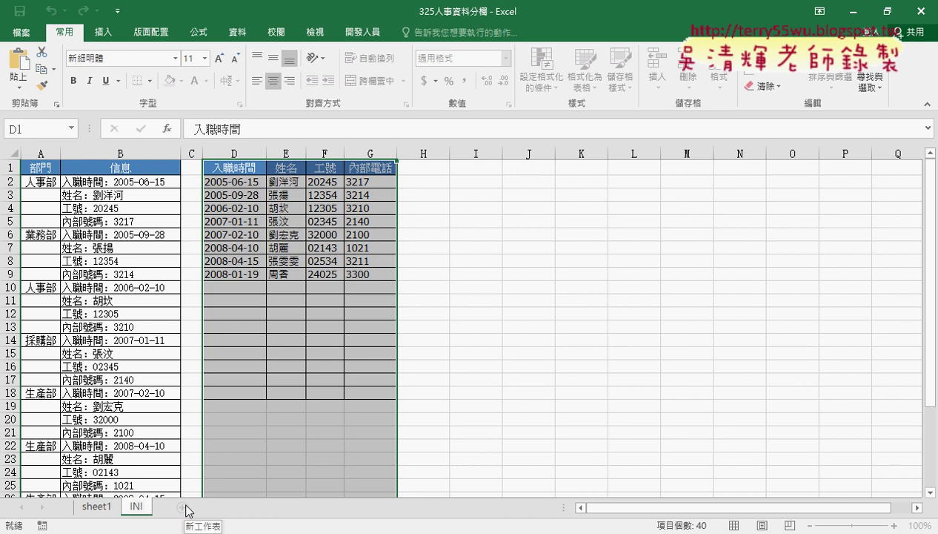
{"action": "type", "text": "REC"}
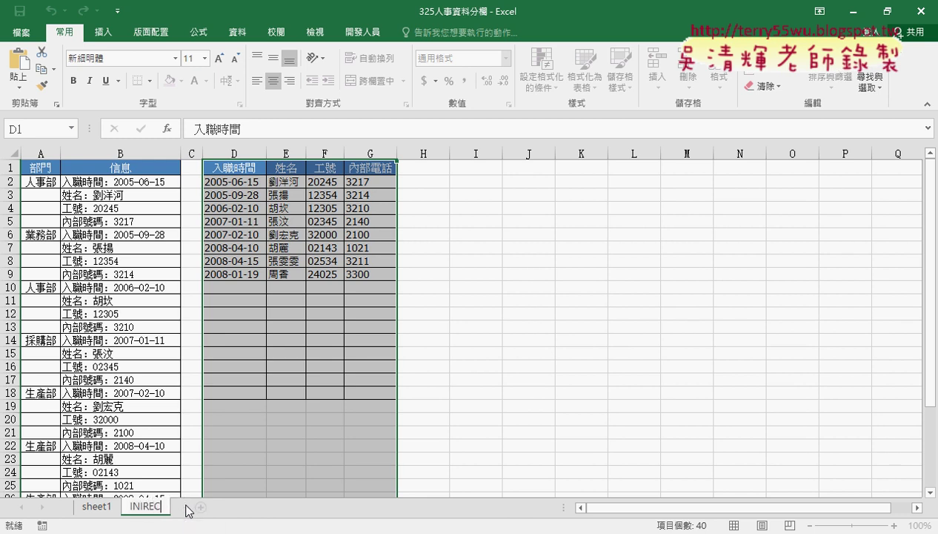
{"action": "type", "text": "T"}
{"action": "left_click", "coordinate": [140, 506]}
{"action": "type", "text": "D"}
{"action": "left_click", "coordinate": [586, 445]}
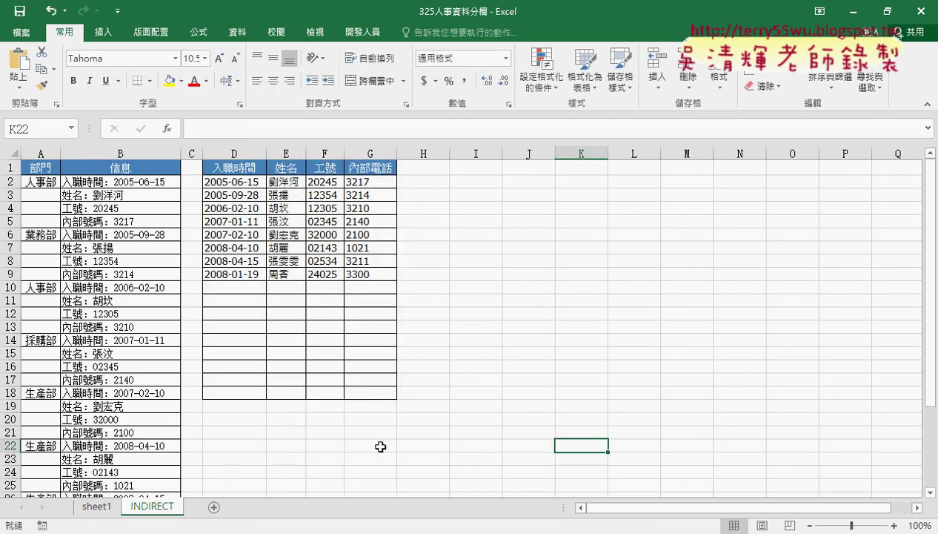
Step: Clear the extracted values from D2:G9 on the INDIRECT sheet
{"action": "left_click", "coordinate": [97, 507]}
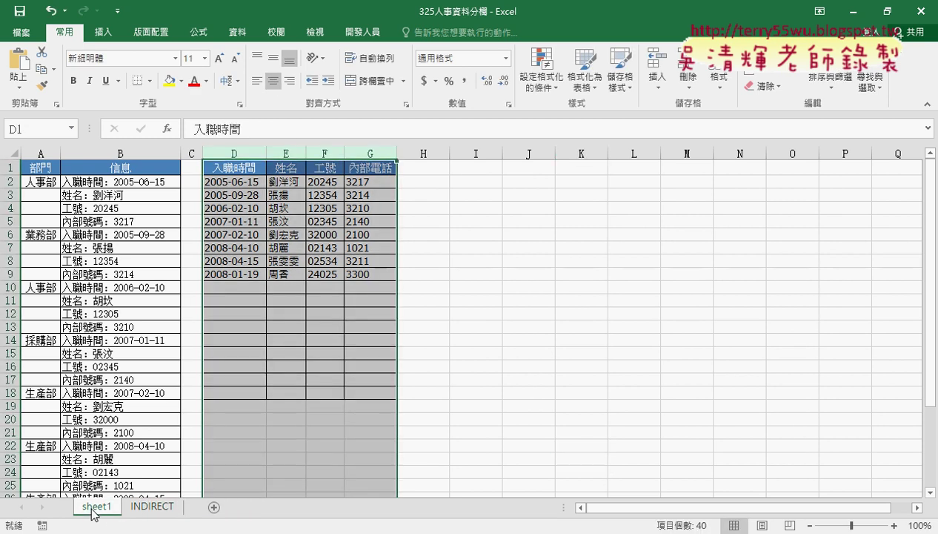
{"action": "left_click", "coordinate": [149, 508]}
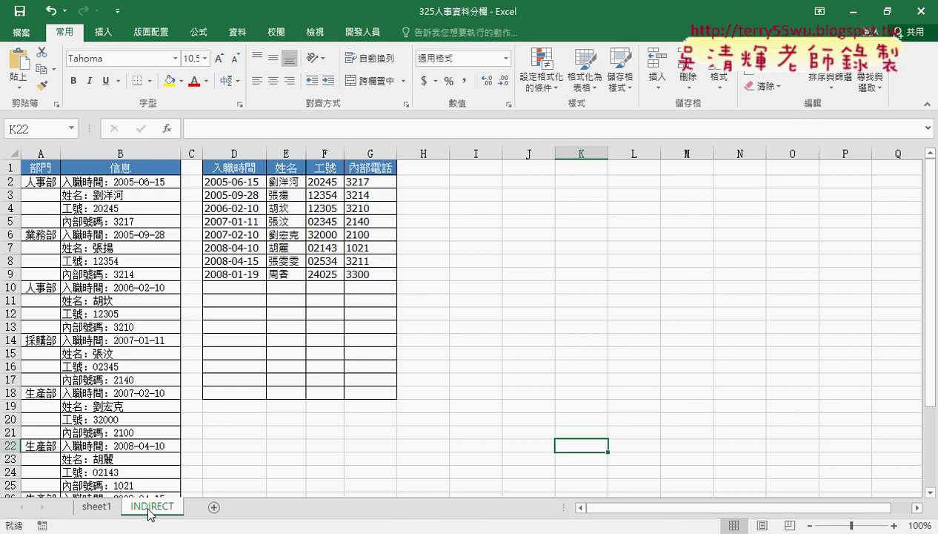
{"action": "left_click", "coordinate": [240, 186]}
{"action": "left_click_drag", "start_coordinate": [239, 185], "coordinate": [368, 274]}
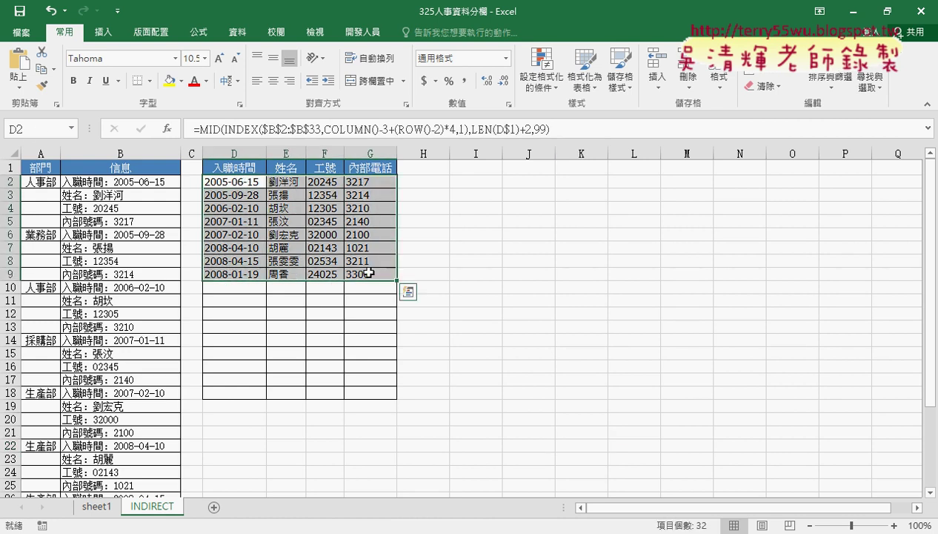
{"action": "key", "text": "Delete"}
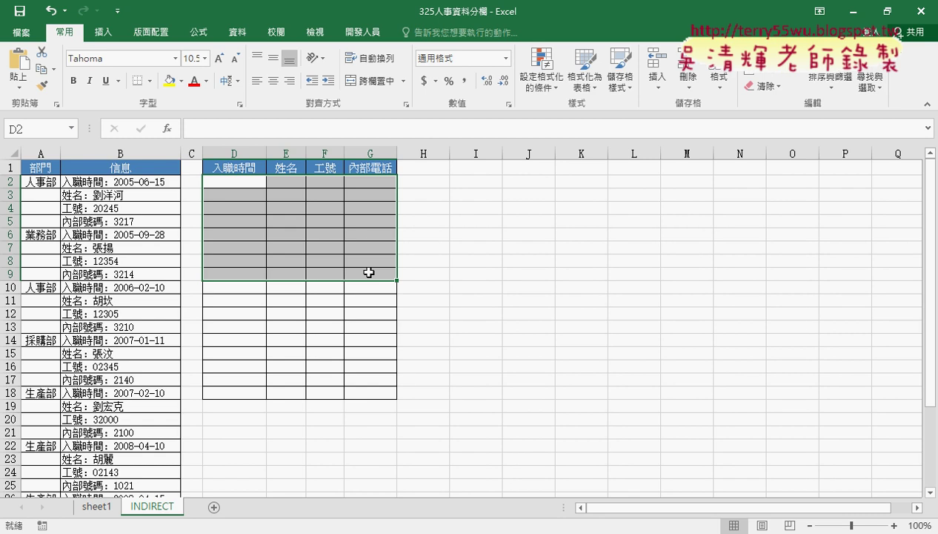